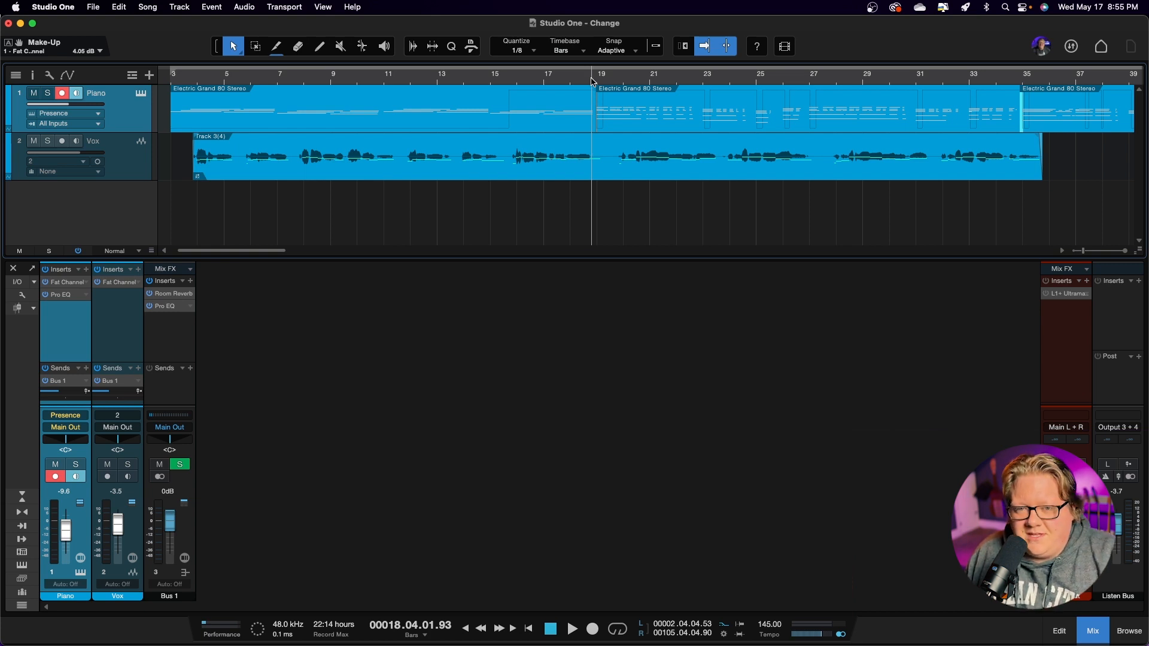
# Play the song from around bar 18 to bar 39, and return the playhead to bar 19
pyautogui.press('space')
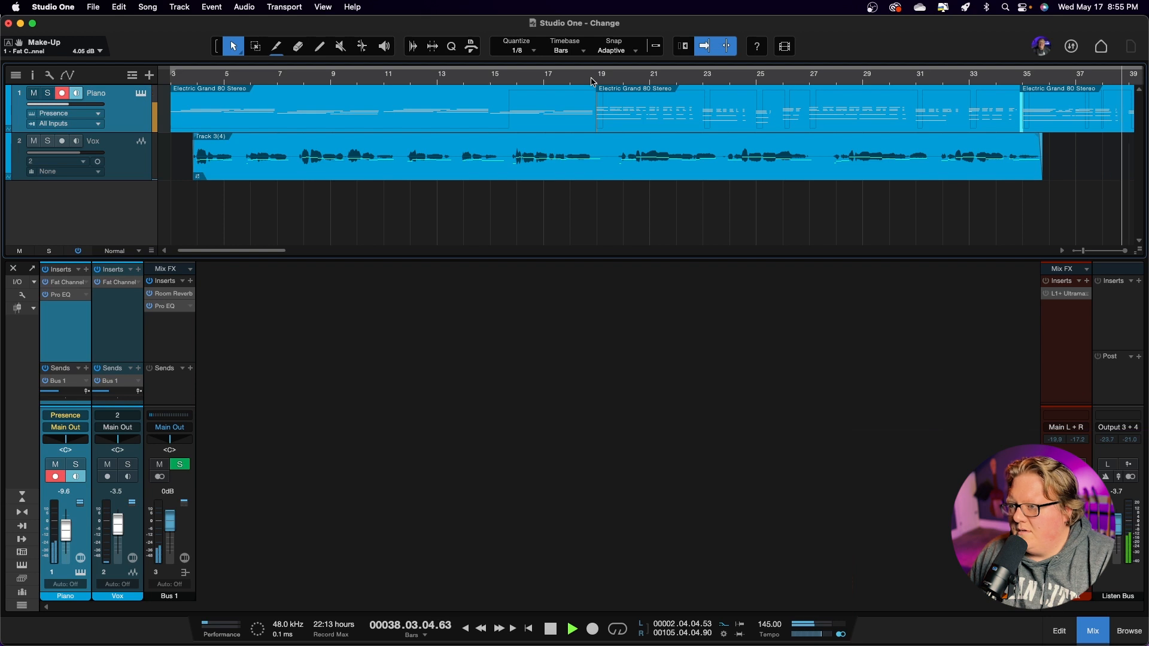
pyautogui.press('space')
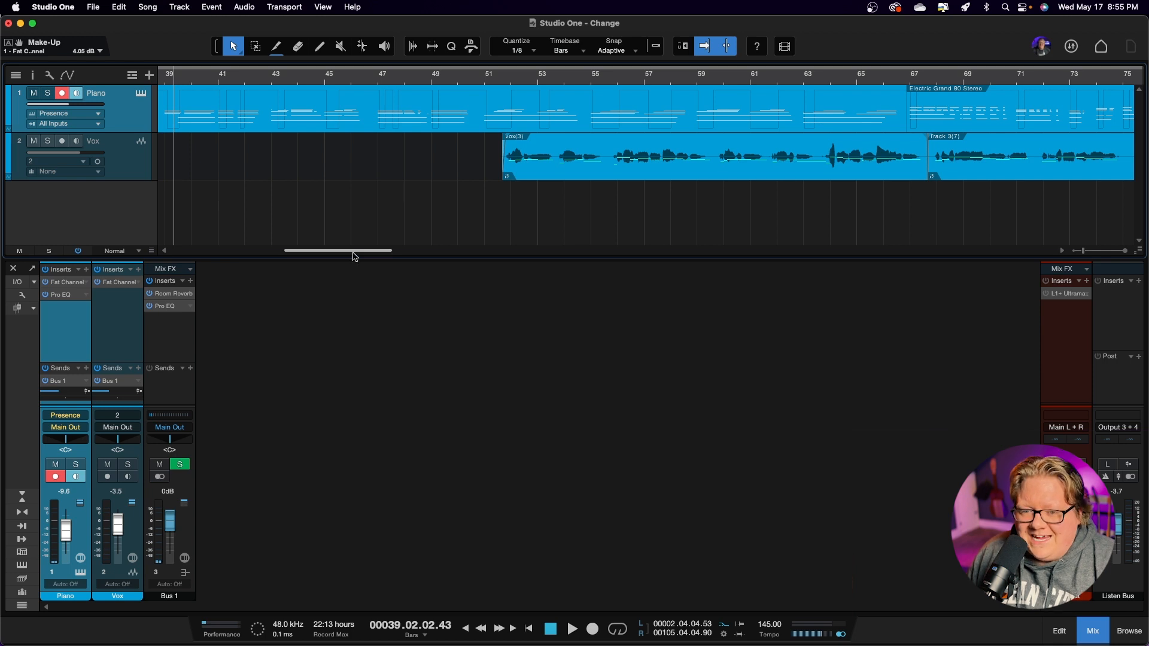
pyautogui.moveTo(352, 256); pyautogui.dragTo(277, 258)
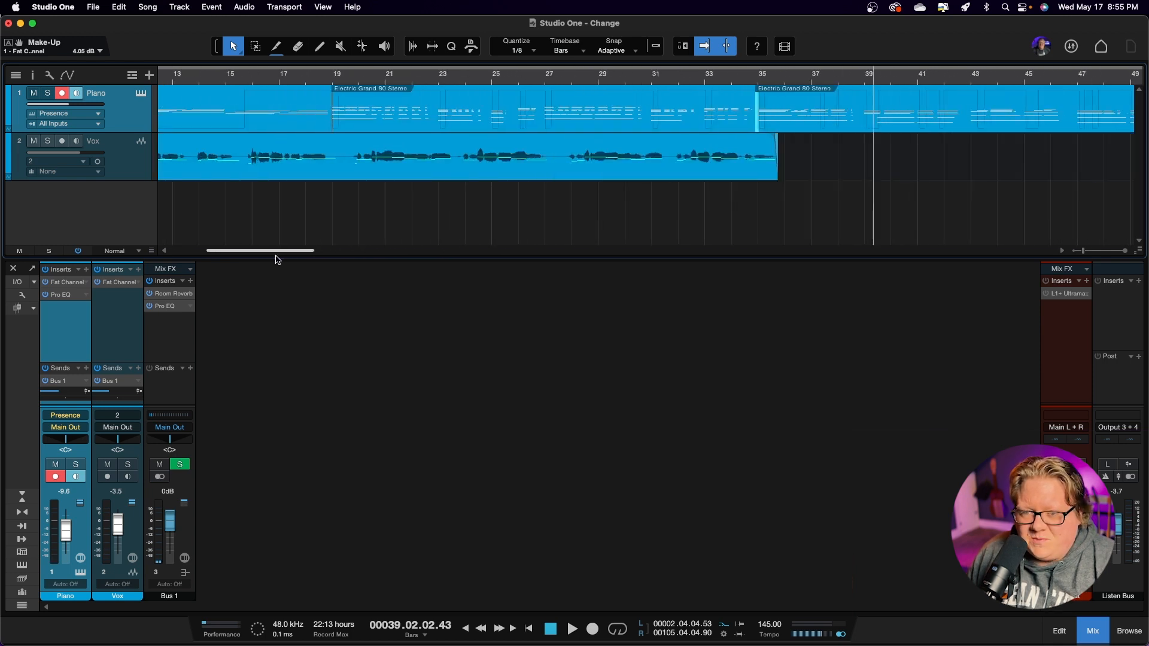
pyautogui.click(327, 79)
pyautogui.click(331, 80)
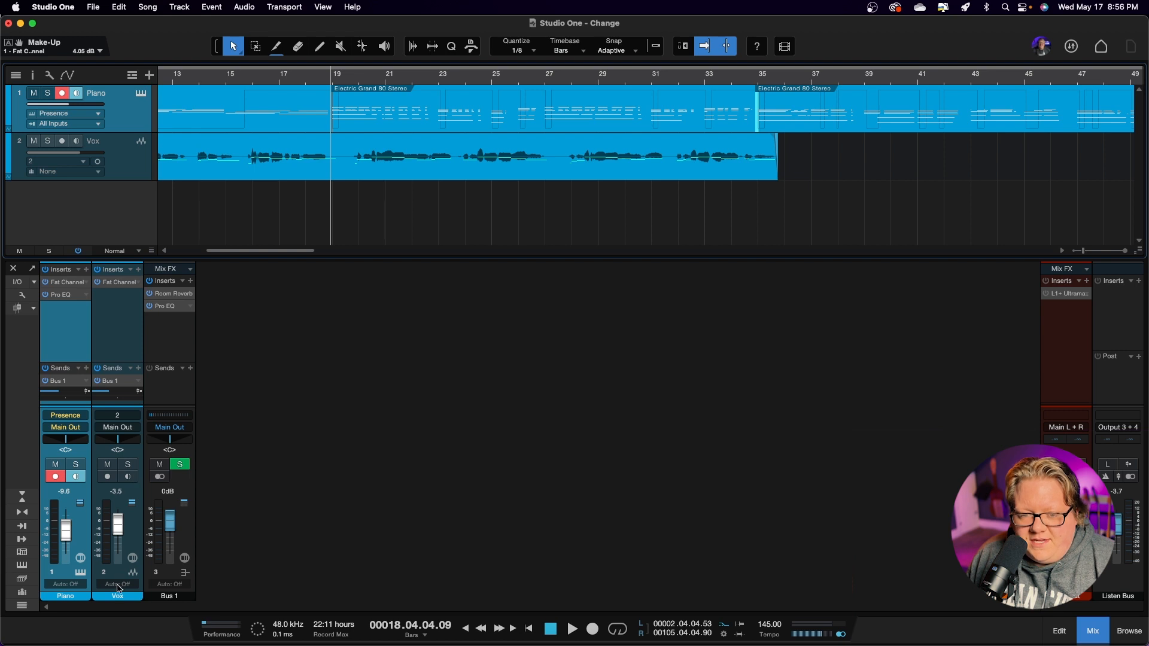
# Bypass the Vox channel's Fat Channel and insert the PreSonus Channel Strip effect after it
pyautogui.click(118, 282)
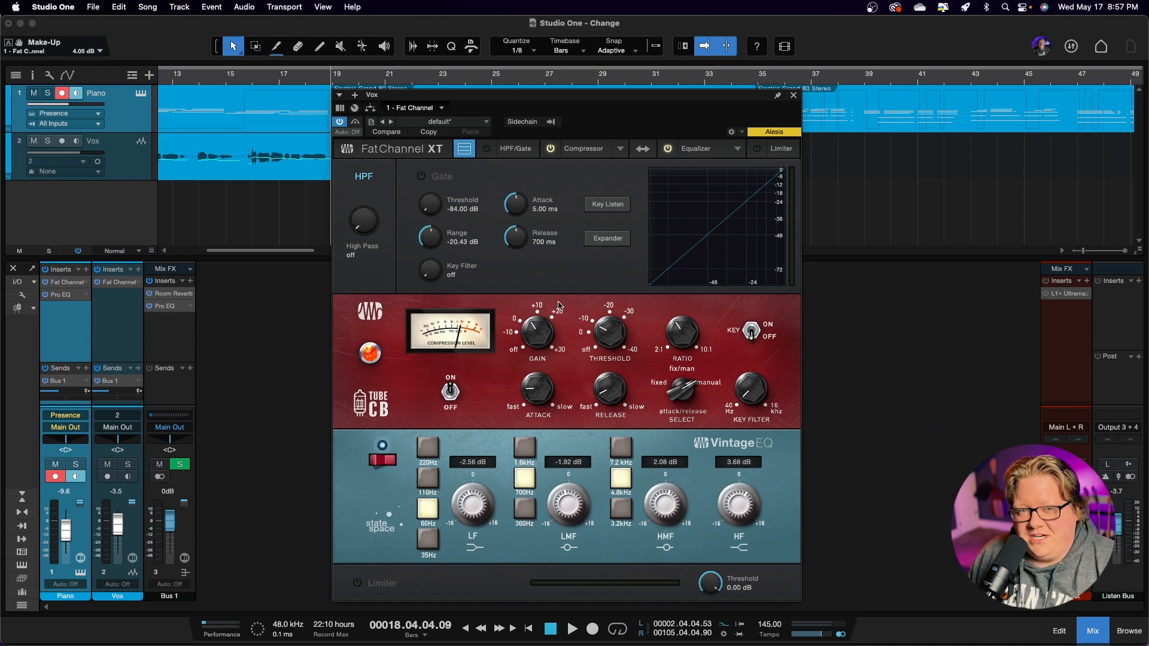
pyautogui.click(794, 95)
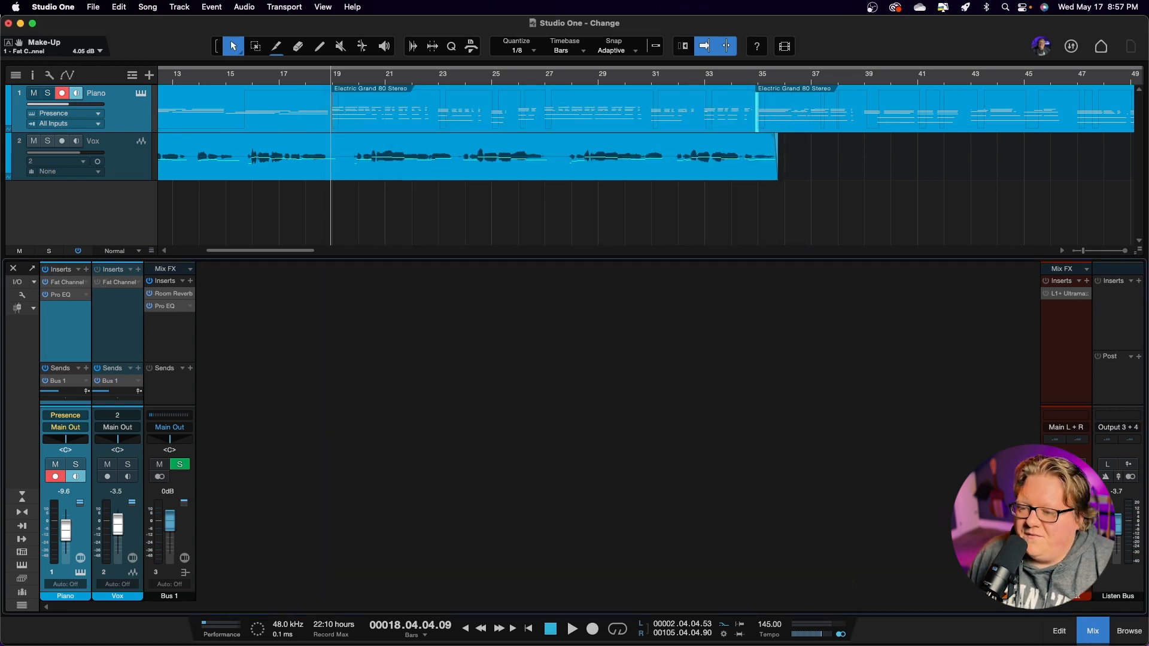
pyautogui.click(1129, 633)
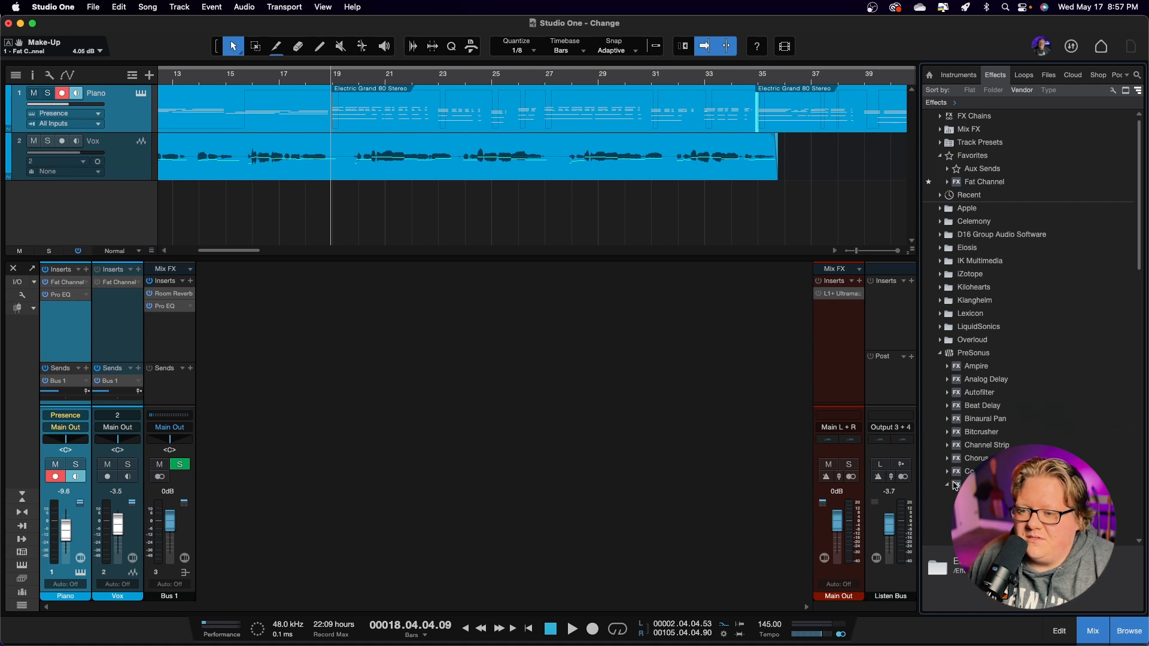
pyautogui.click(948, 487)
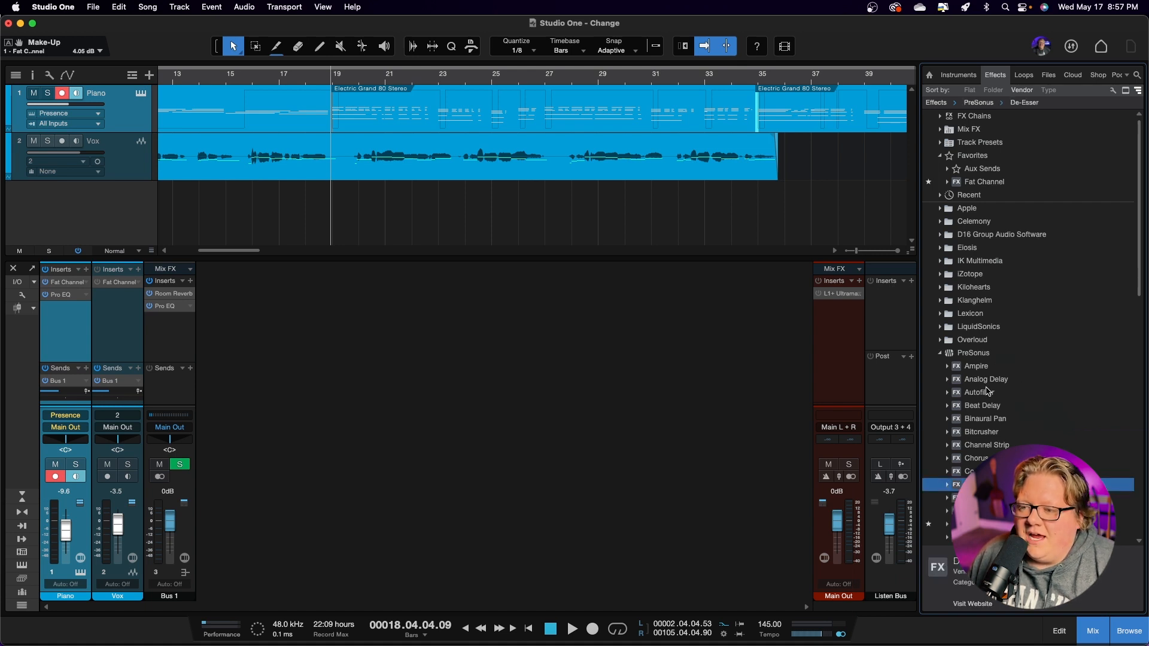
pyautogui.scroll(-3, 1010, 423)
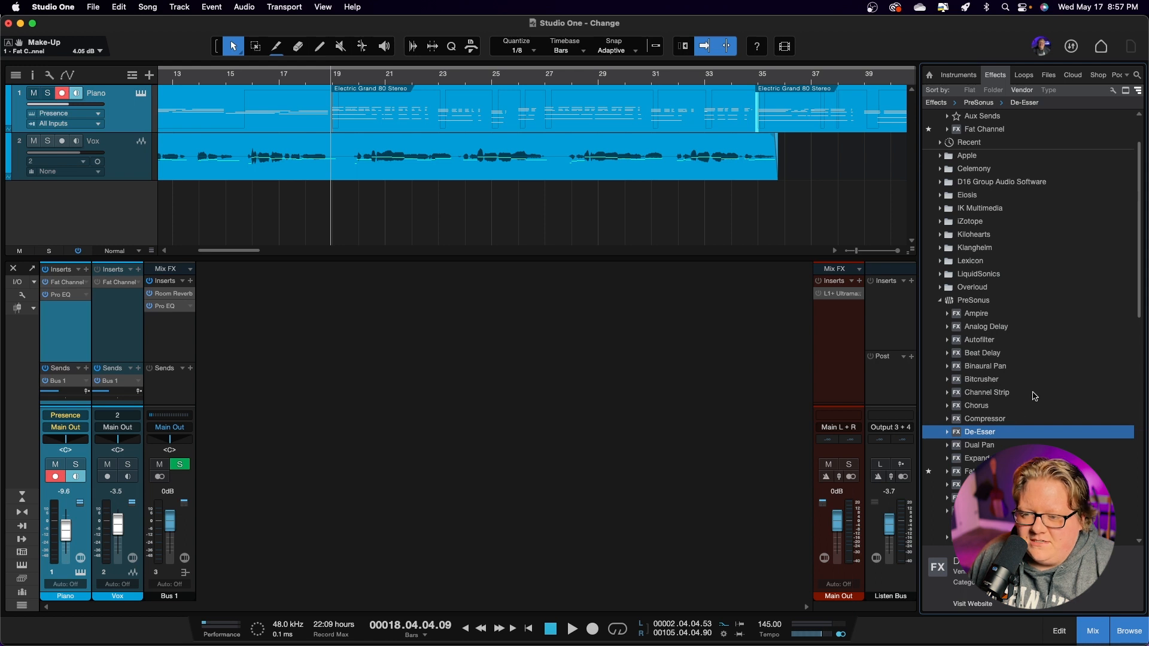
pyautogui.scroll(-3, 1034, 394)
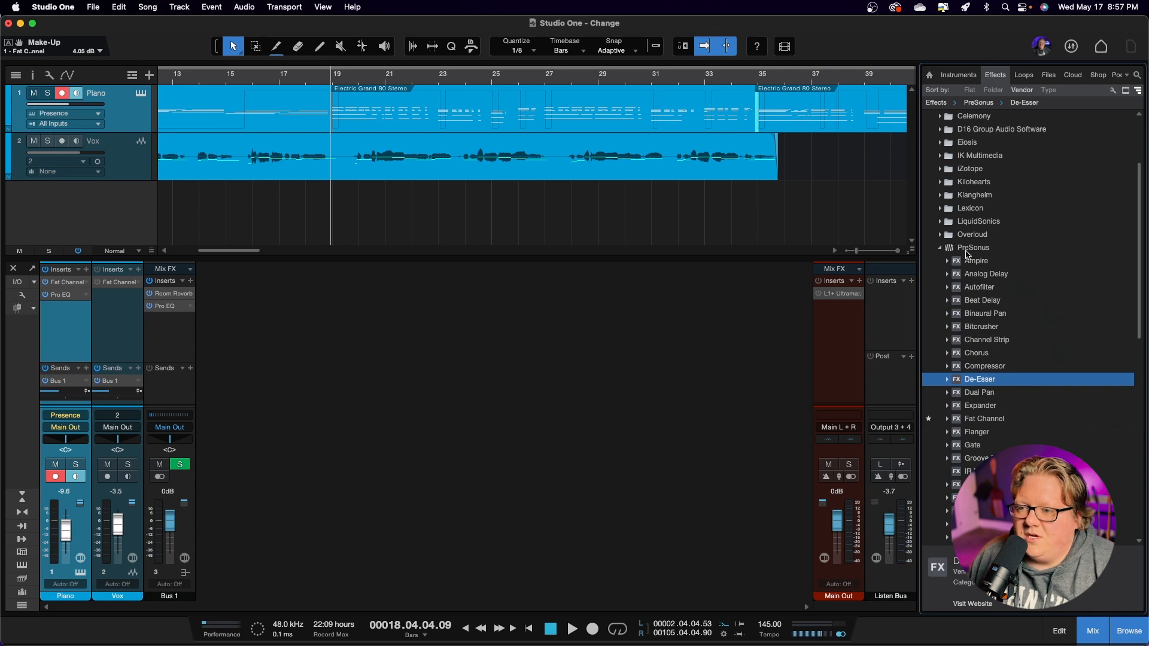
pyautogui.moveTo(994, 342); pyautogui.dragTo(119, 312)
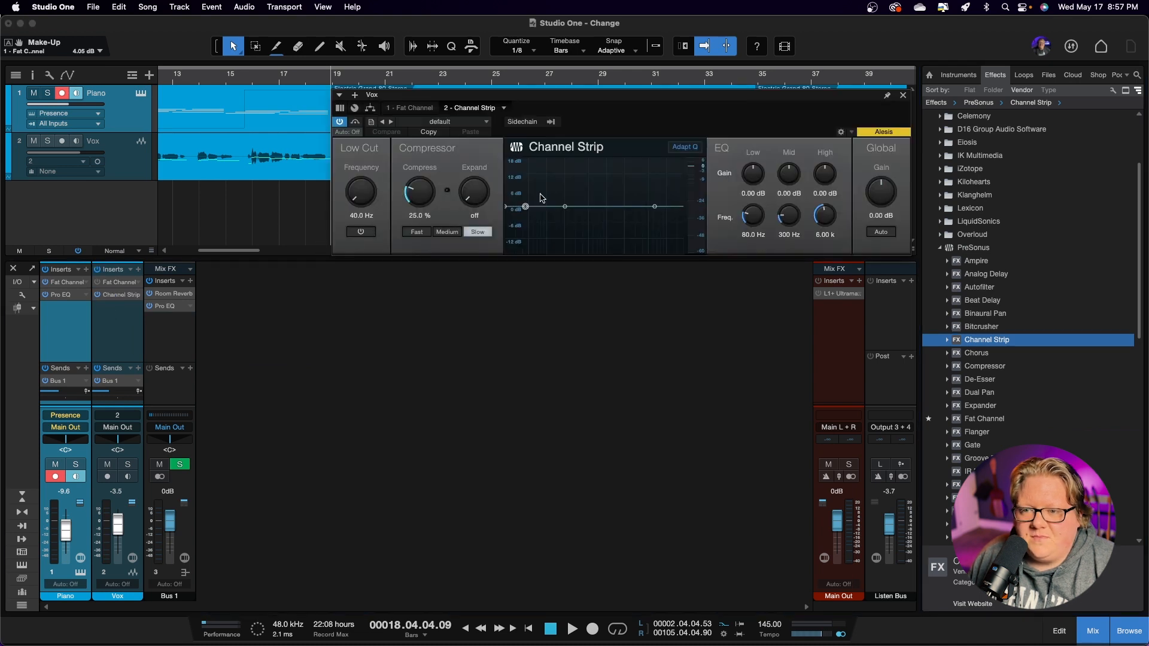
pyautogui.moveTo(611, 101); pyautogui.dragTo(541, 293)
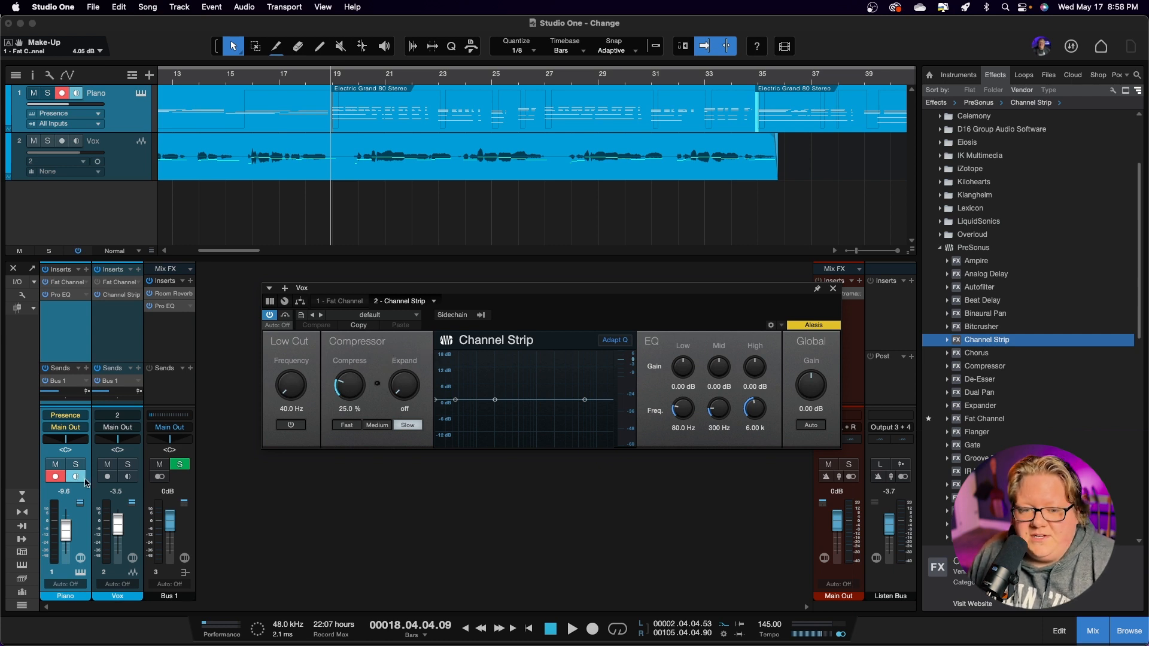
# Solo the Vox channel and disarm recording on the Piano channel
pyautogui.click(132, 466)
pyautogui.click(55, 476)
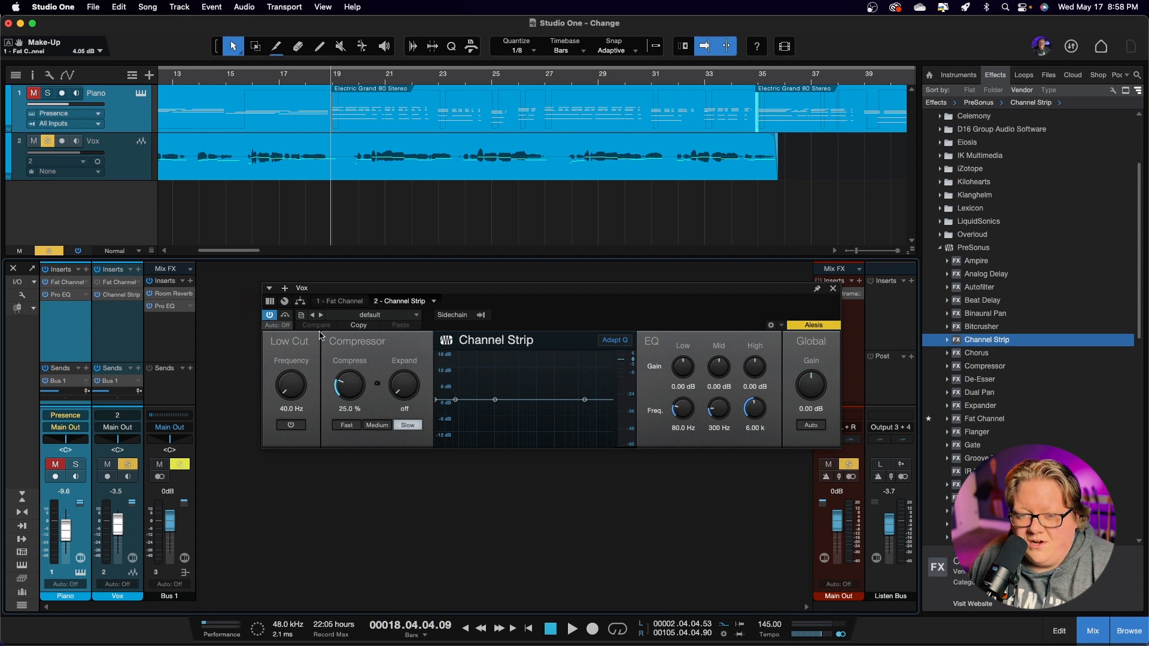
# Bypass the Channel Strip and listen to the dry soloed vocal from bar 19
pyautogui.click(270, 316)
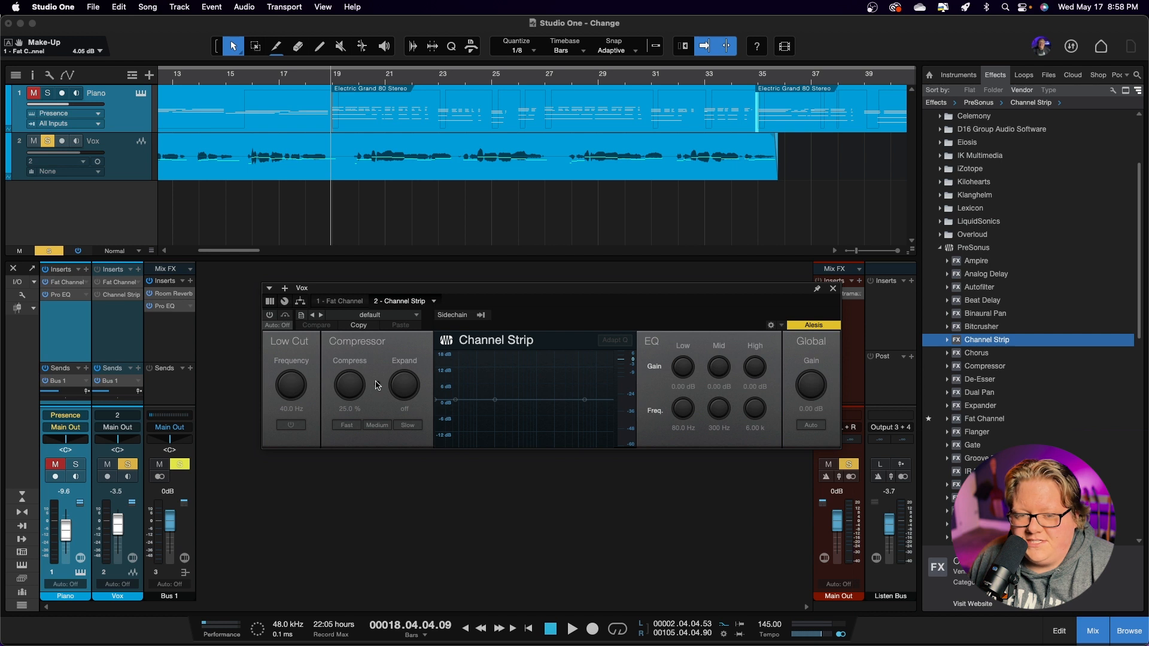
pyautogui.press('space')
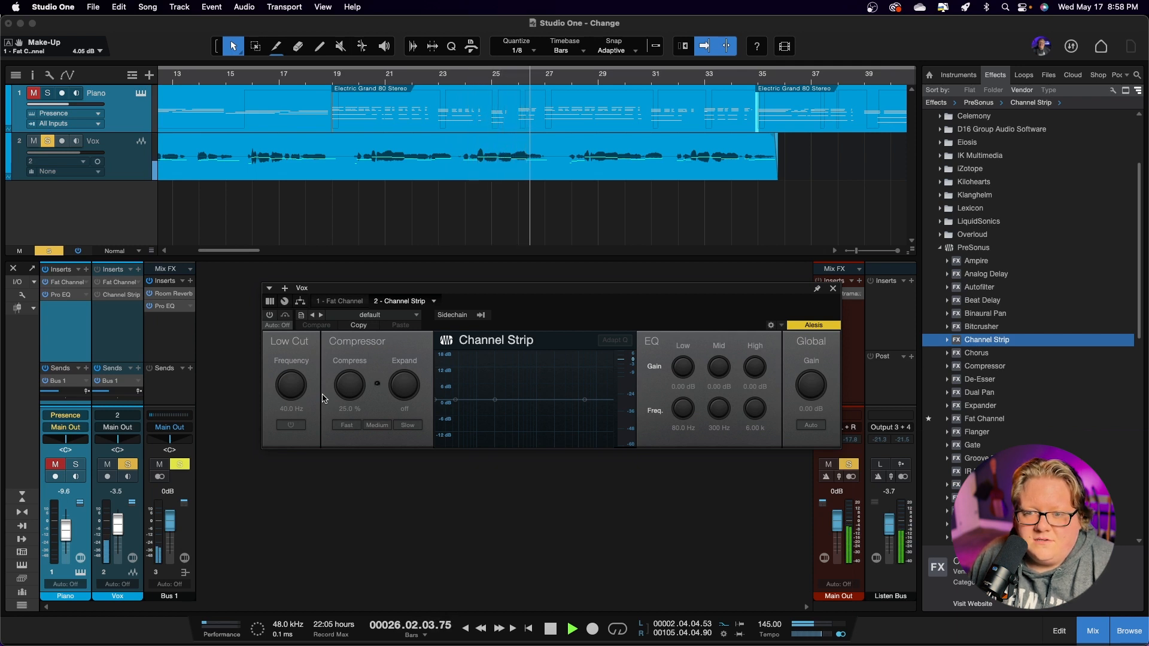
pyautogui.press('space')
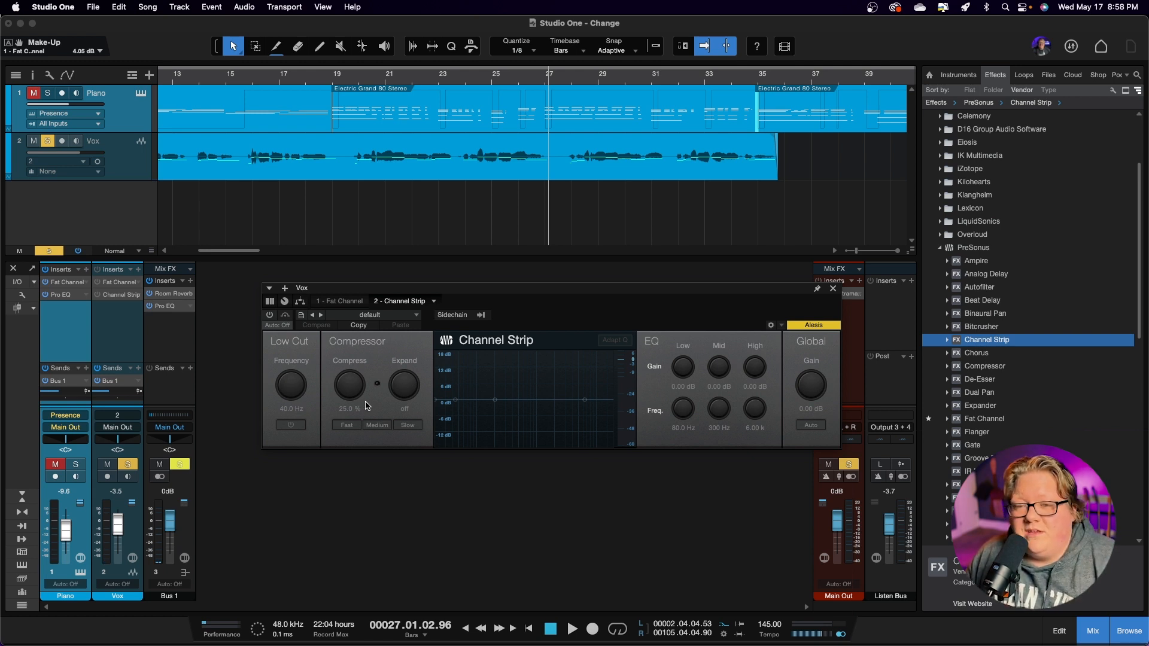
# Reactivate the Channel Strip, set its Low Cut frequency to 129 Hz and switch the Low Cut on
pyautogui.click(270, 315)
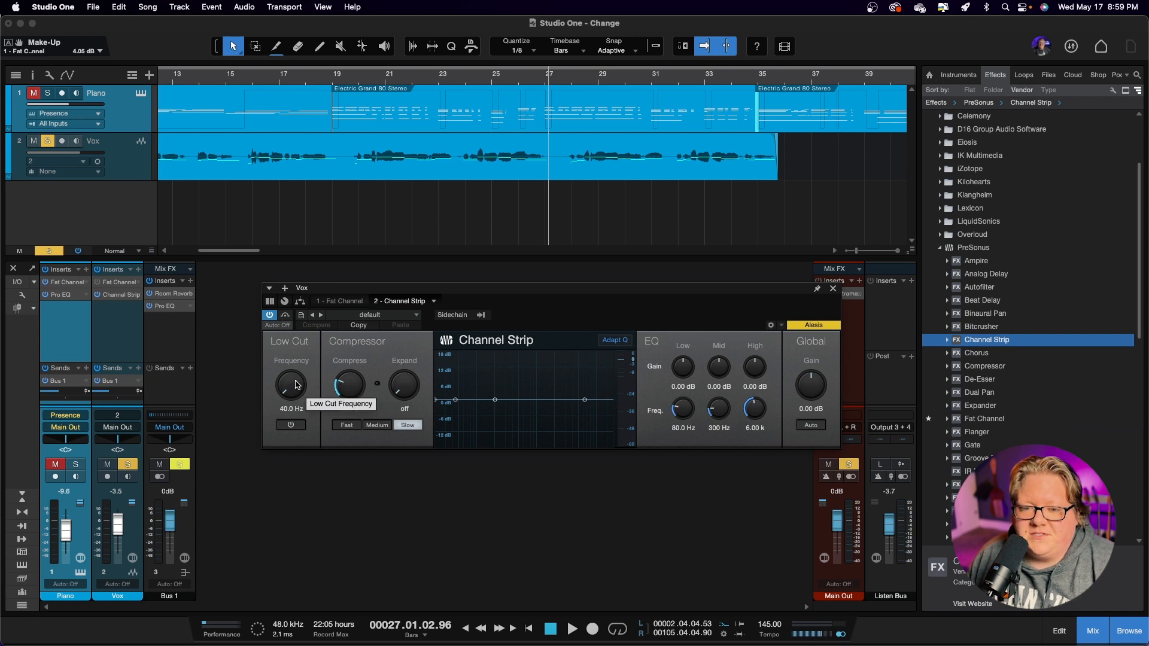
pyautogui.moveTo(294, 392); pyautogui.dragTo(293, 327)
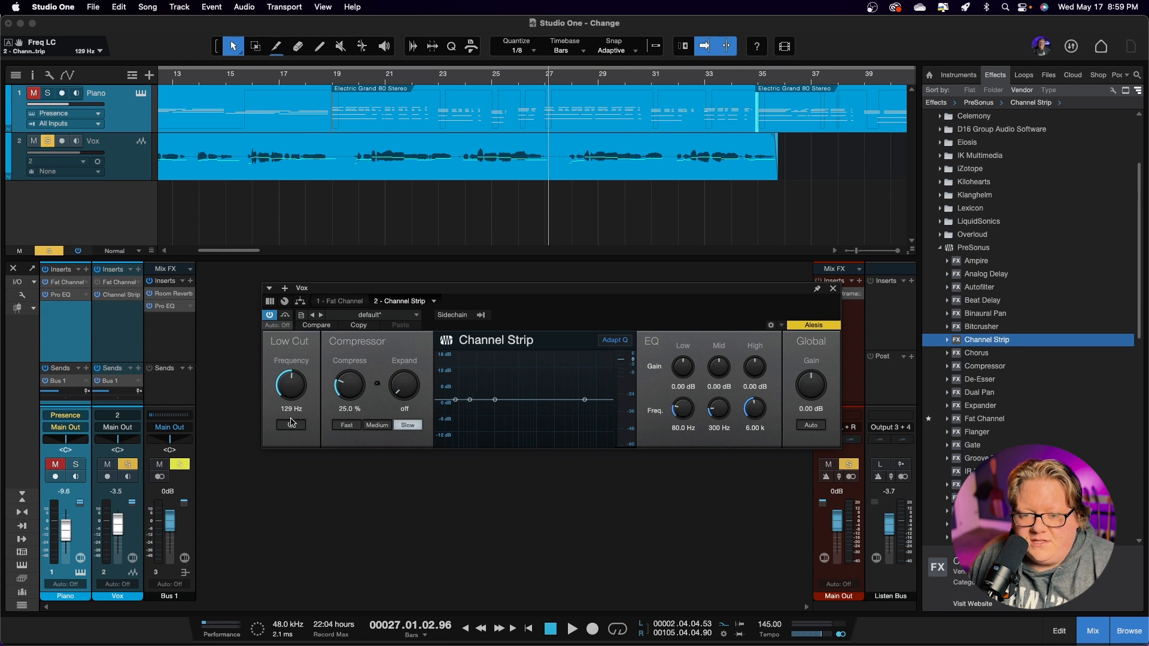
pyautogui.click(299, 426)
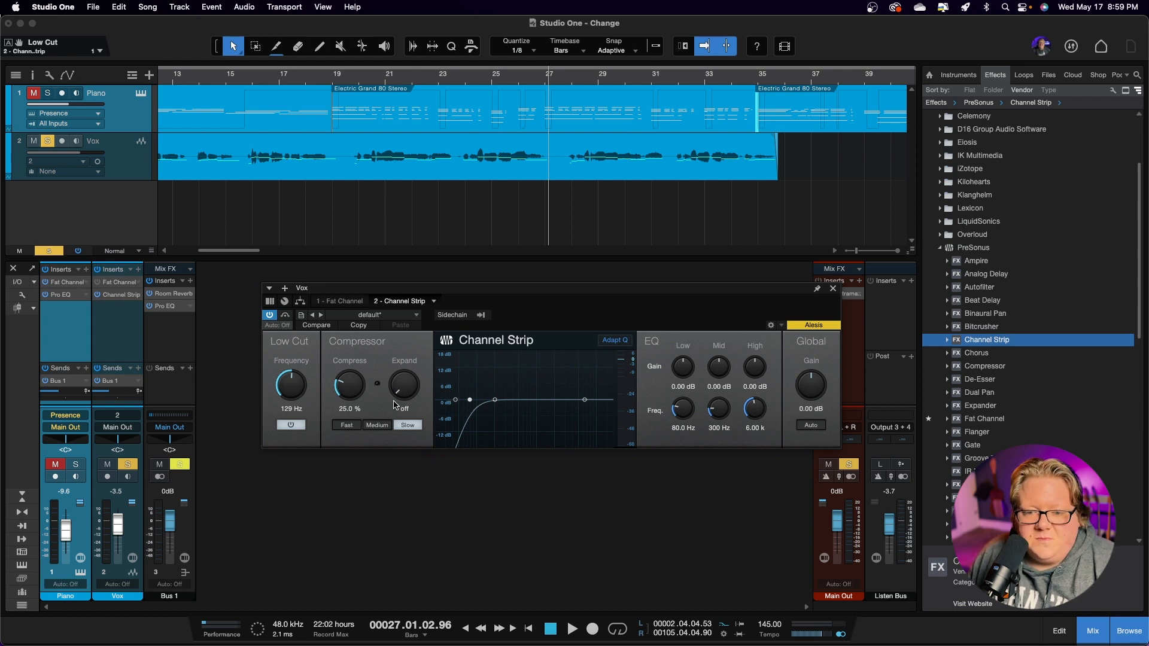
# Set the Channel Strip compressor's speed to Fast and its Compress amount to 27.5 %
pyautogui.click(354, 426)
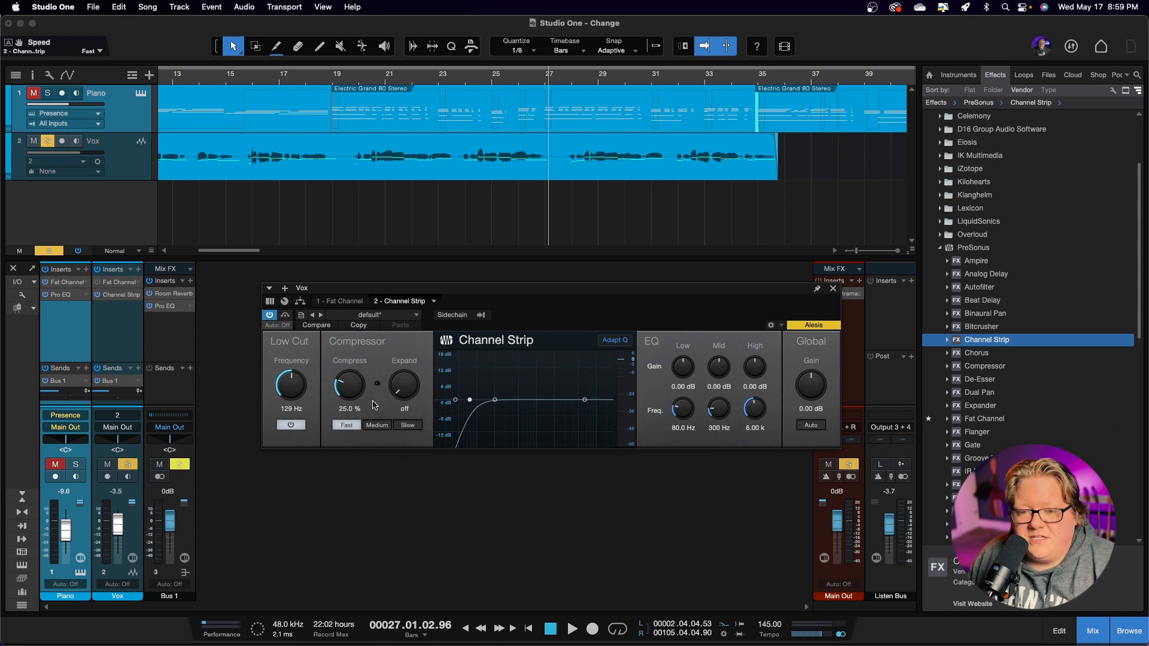
pyautogui.moveTo(350, 389); pyautogui.dragTo(349, 388)
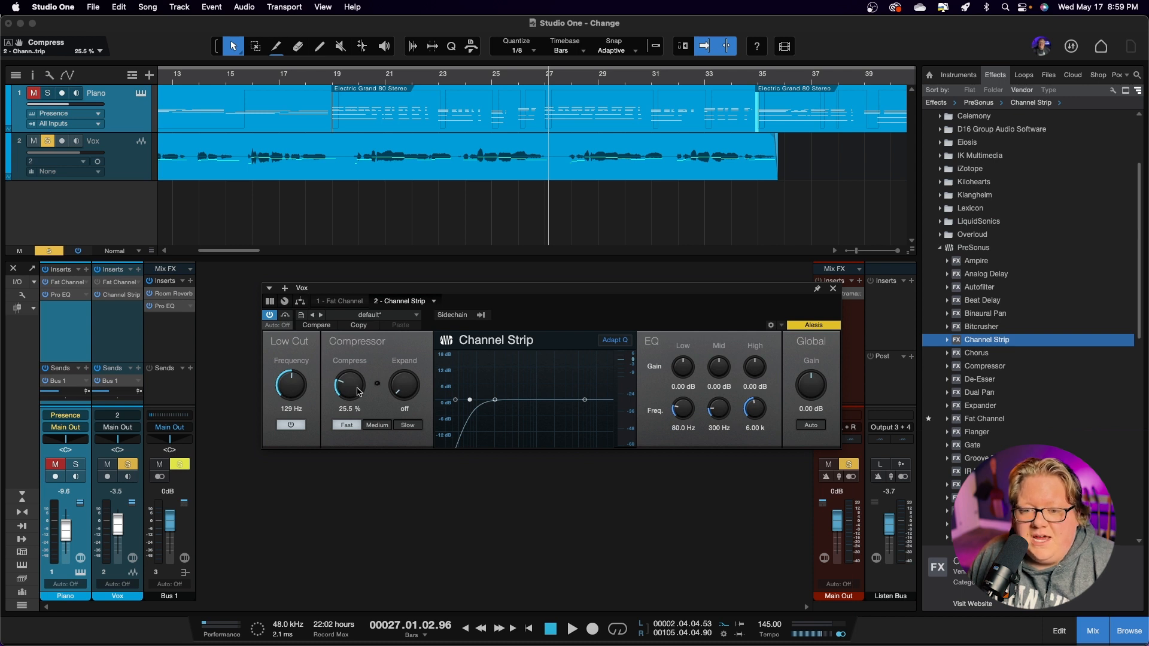
pyautogui.moveTo(345, 385); pyautogui.dragTo(345, 384)
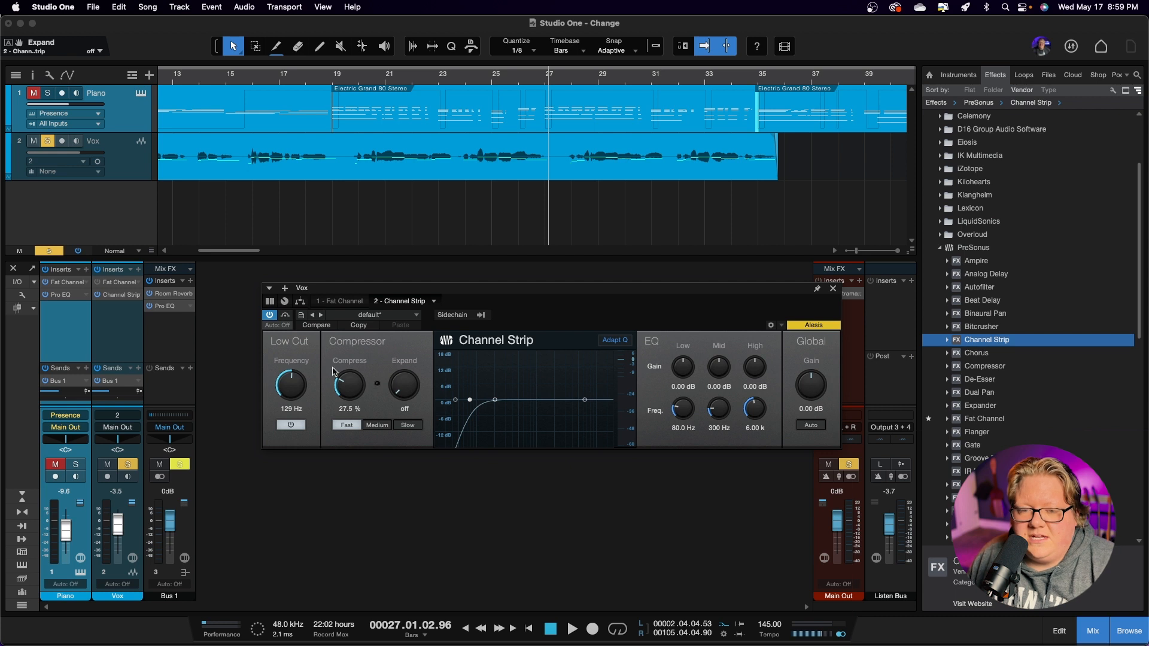
# Play the vocal from bar 19 and raise the Compress amount to 75.5 % while listening
pyautogui.click(343, 79)
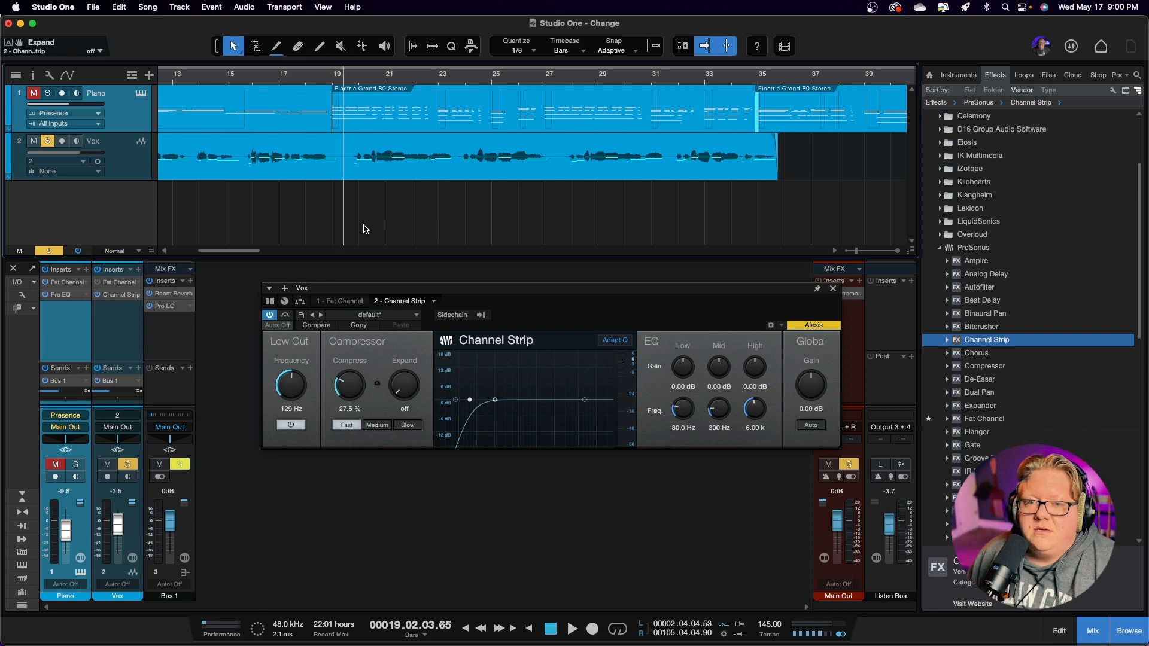
pyautogui.press('space')
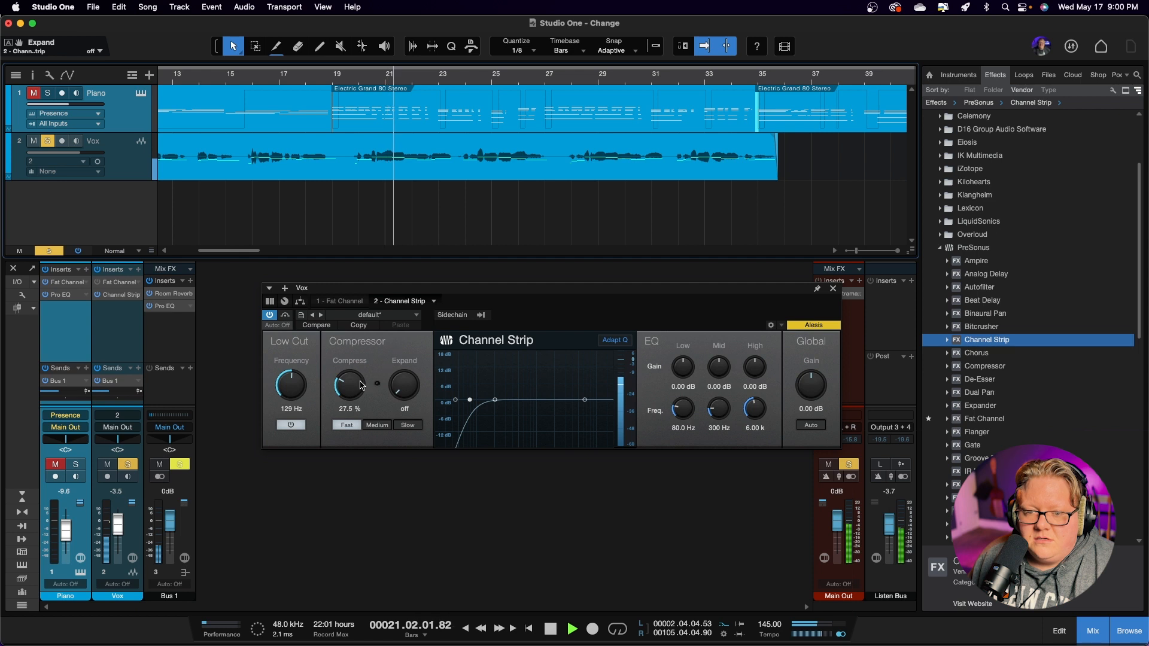
pyautogui.moveTo(354, 385); pyautogui.dragTo(355, 367)
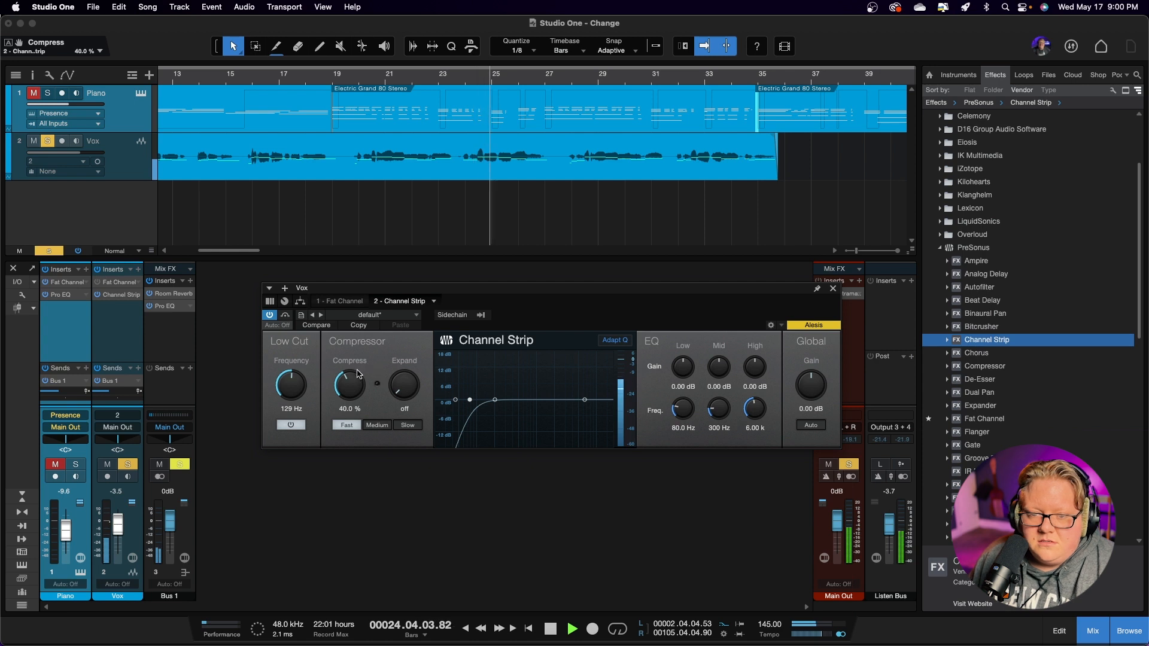
pyautogui.moveTo(352, 381); pyautogui.dragTo(354, 340)
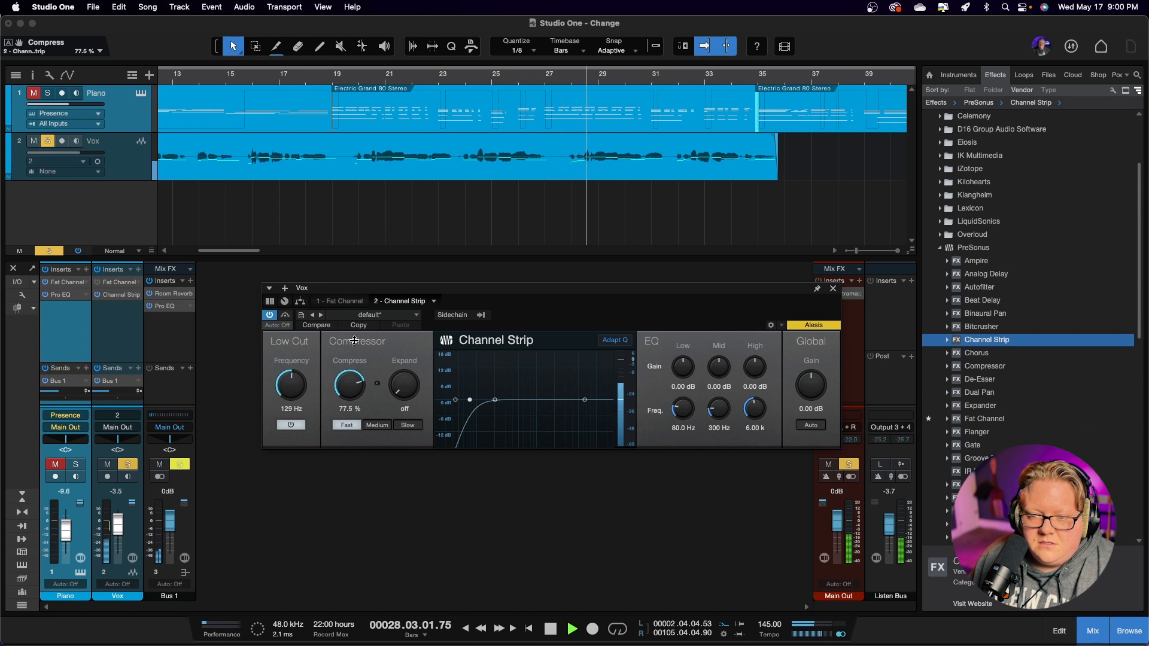
pyautogui.moveTo(354, 341); pyautogui.dragTo(352, 342)
pyautogui.press('space')
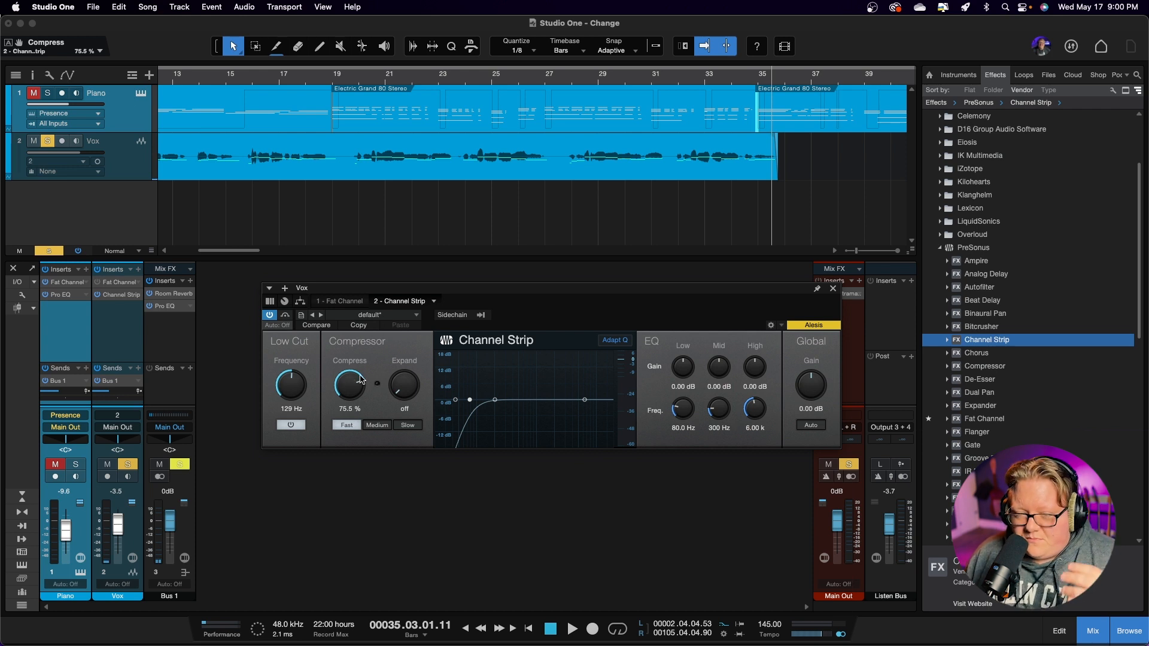
# Replay the compressed vocal from bar 19 to bar 30, keeping the Expand control off
pyautogui.click(353, 82)
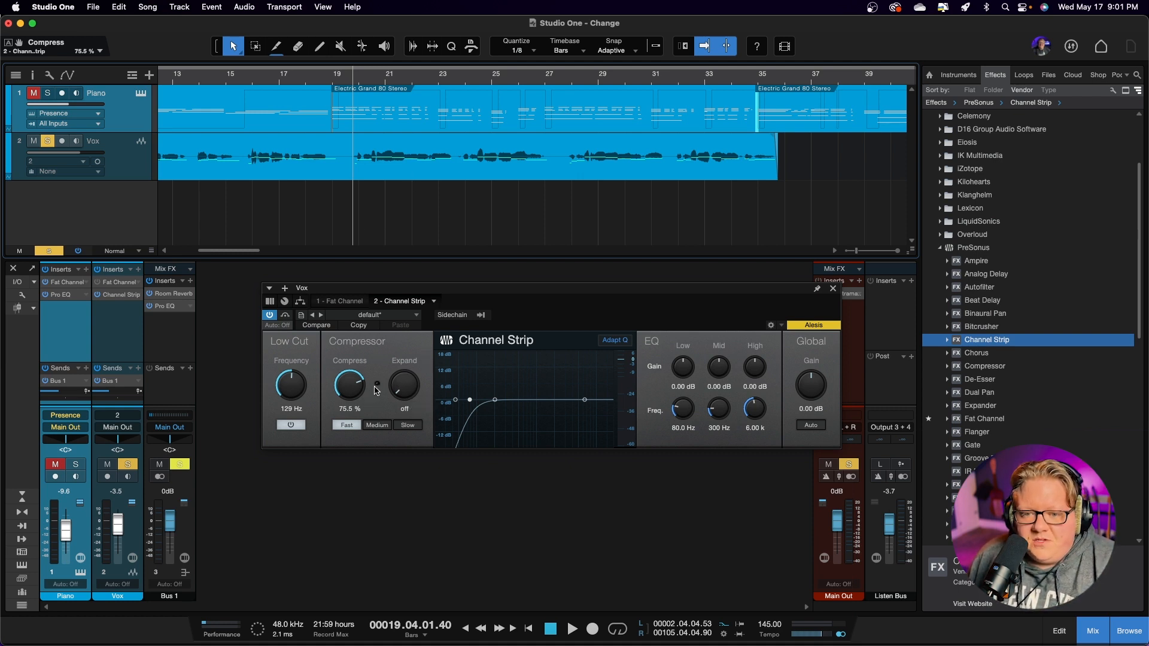
pyautogui.press('space')
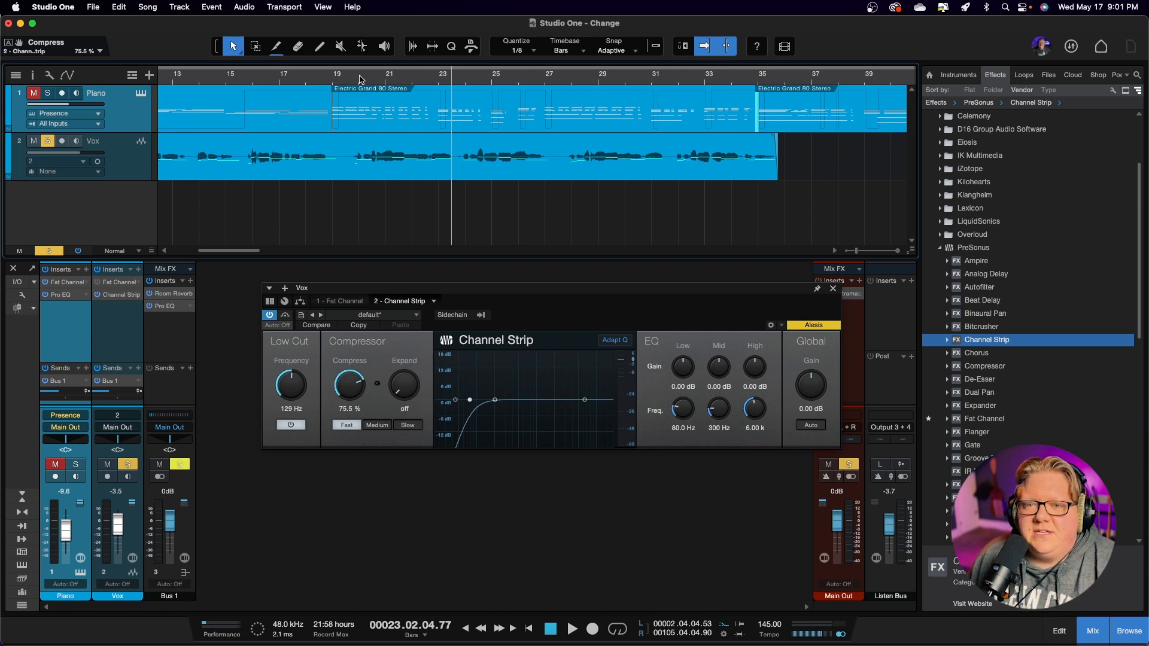
pyautogui.press('space')
pyautogui.moveTo(412, 395)
pyautogui.mouseDown()
pyautogui.moveTo(400, 334)
pyautogui.moveTo(417, 235)
pyautogui.moveTo(390, 255)
pyautogui.moveTo(408, 415)
pyautogui.mouseUp()
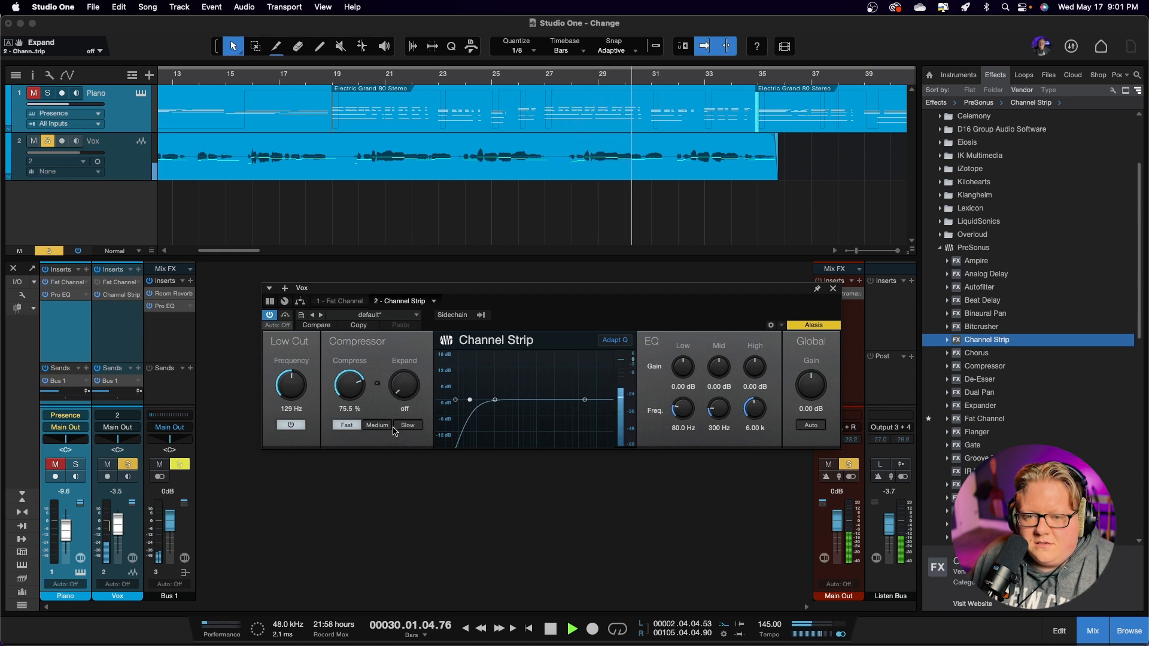
pyautogui.press('space')
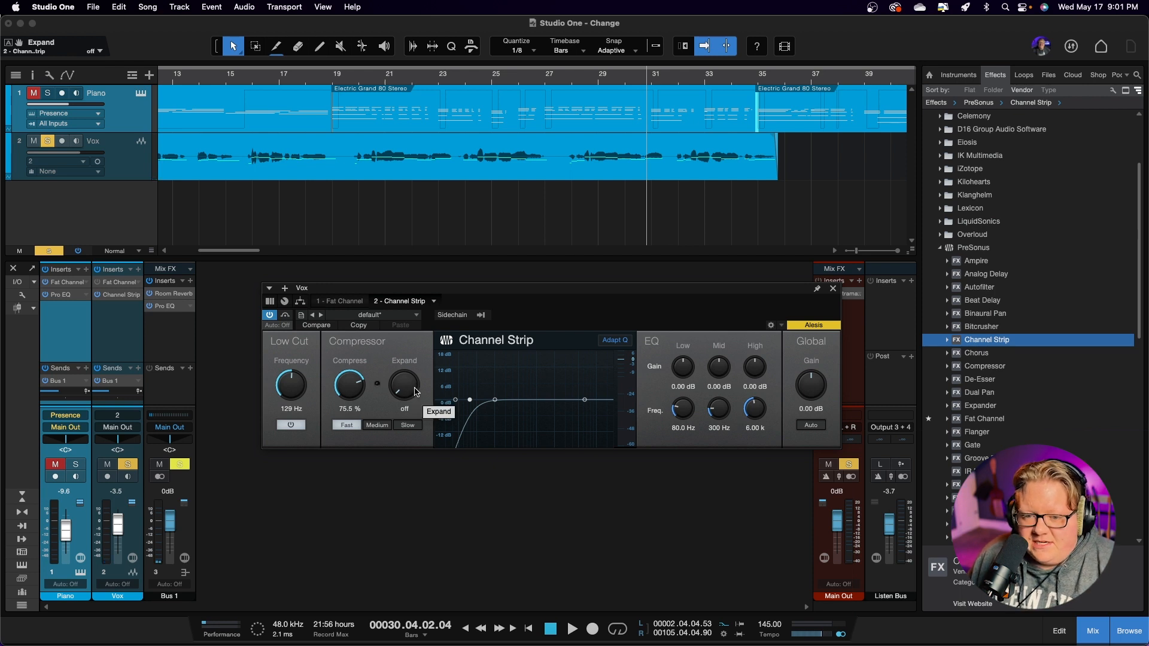
# Set Expand to 100 %, then during playback from bar 20 set Compress to 72.5 % and the compressor speed to Slow
pyautogui.moveTo(417, 392); pyautogui.dragTo(406, 373)
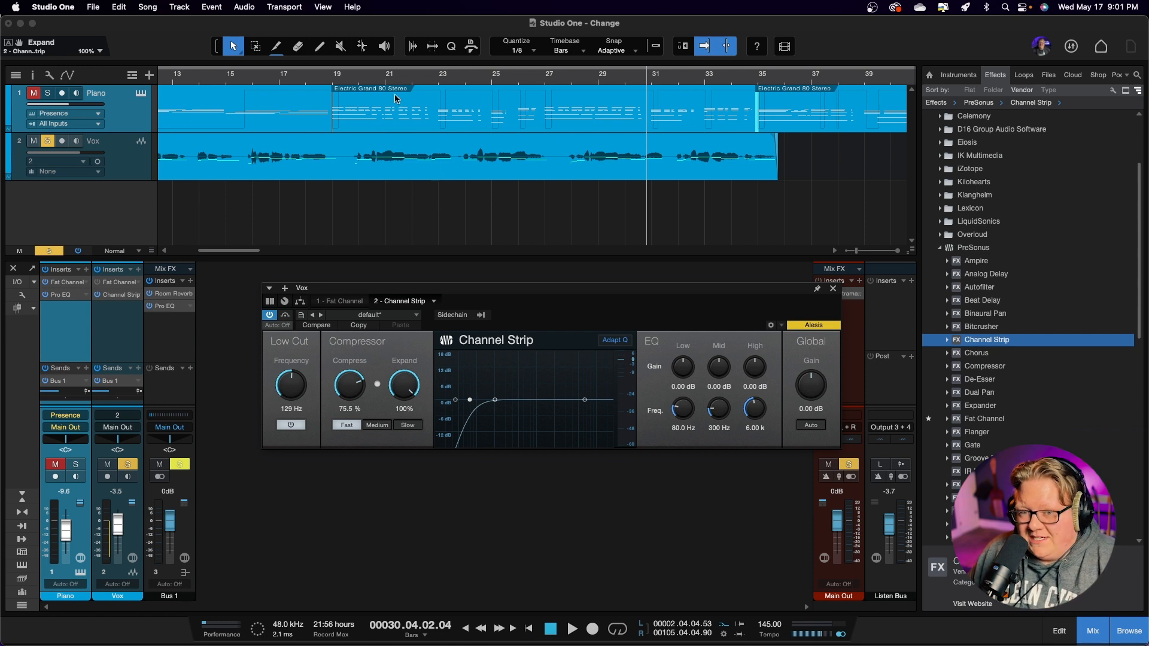
pyautogui.click(360, 81)
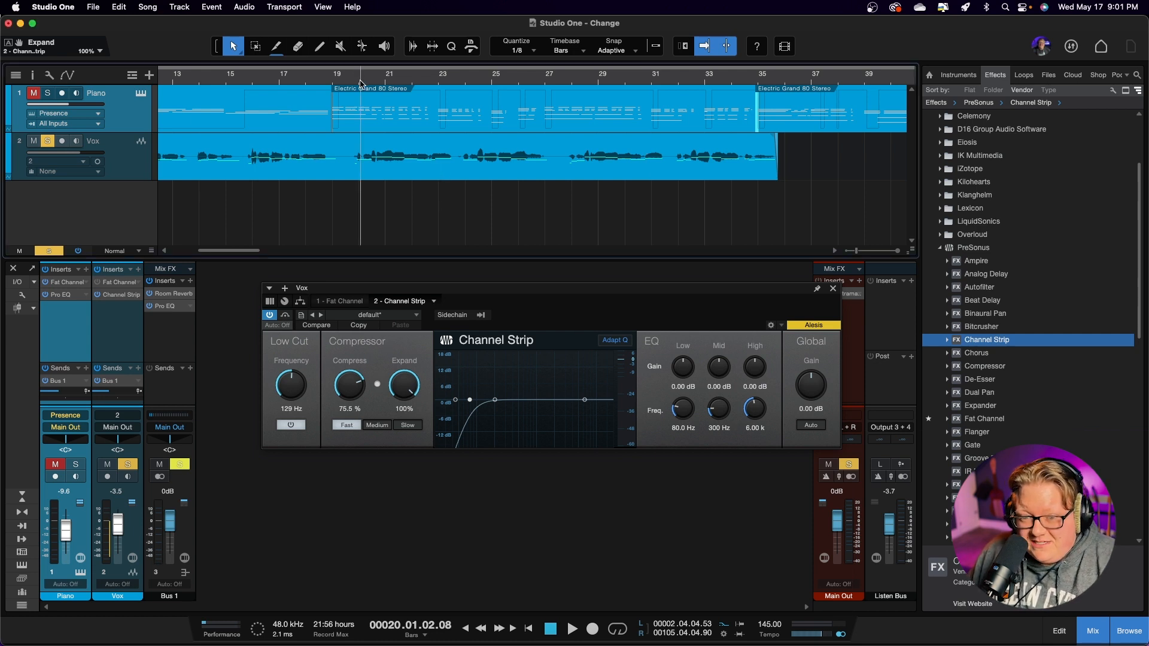
pyautogui.press('space')
pyautogui.moveTo(349, 386); pyautogui.dragTo(313, 348)
pyautogui.click(382, 427)
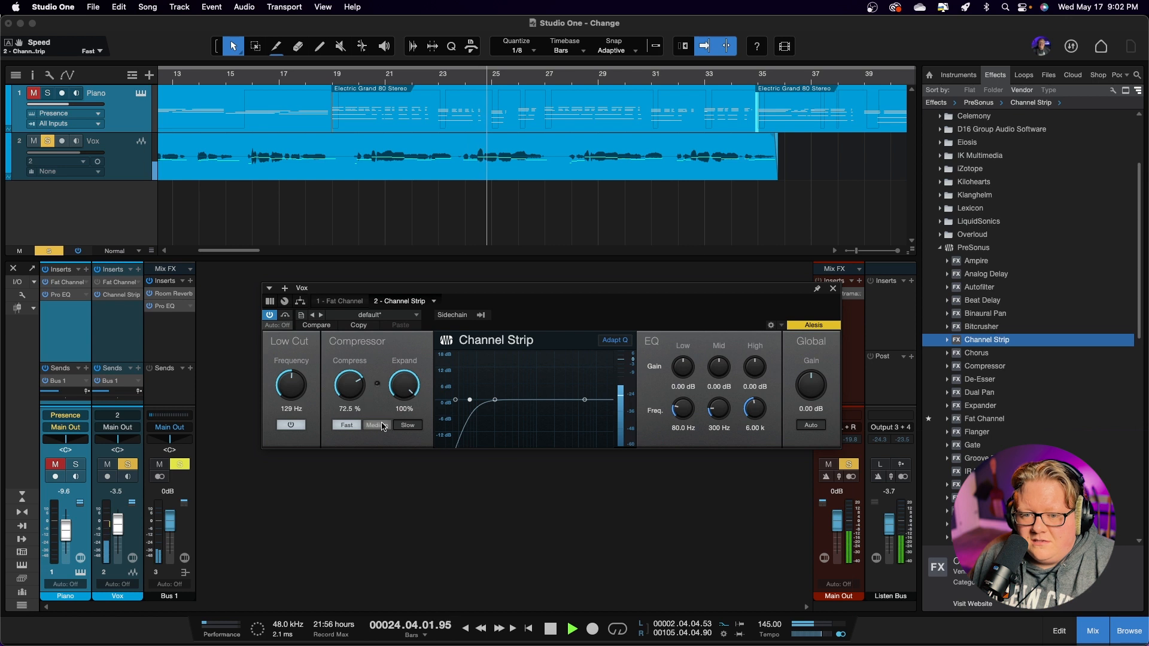
pyautogui.click(411, 426)
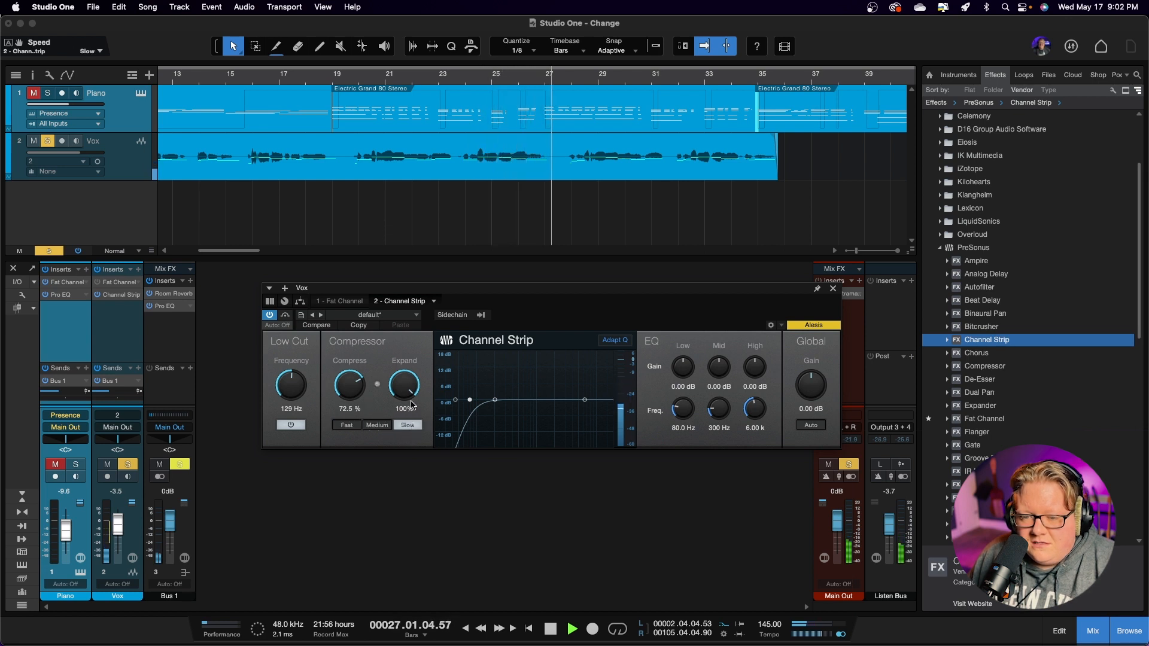
# Replay the vocal from about bar 24 to bar 27 to hear the compressor at Slow speed
pyautogui.press('space')
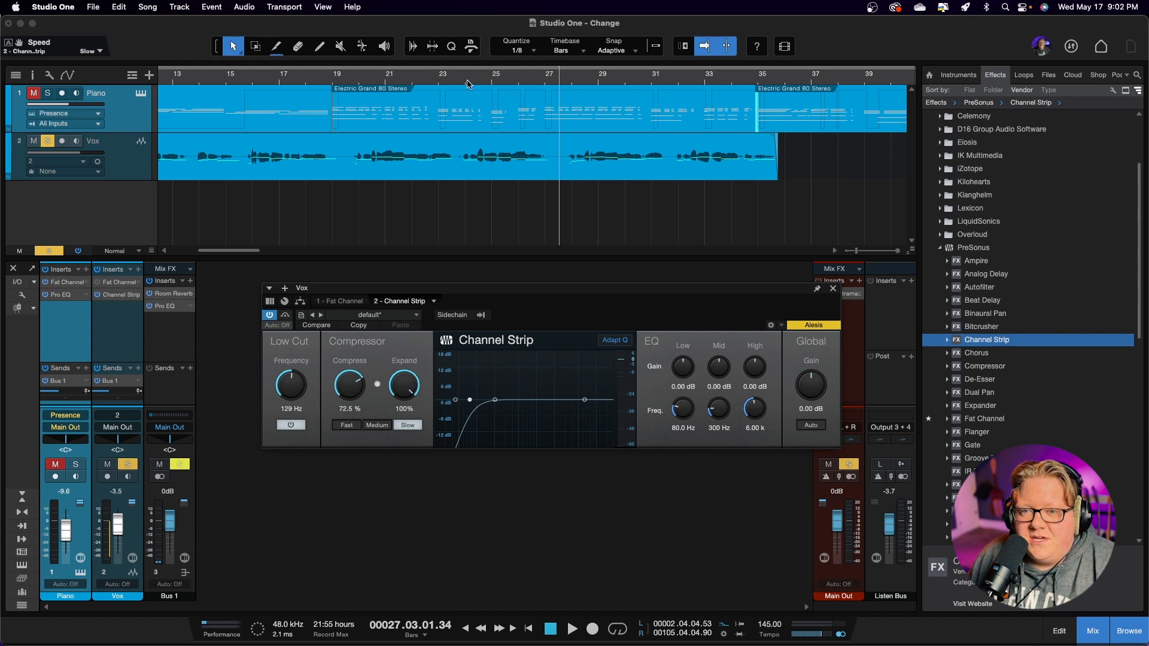
pyautogui.click(483, 78)
pyautogui.press('space')
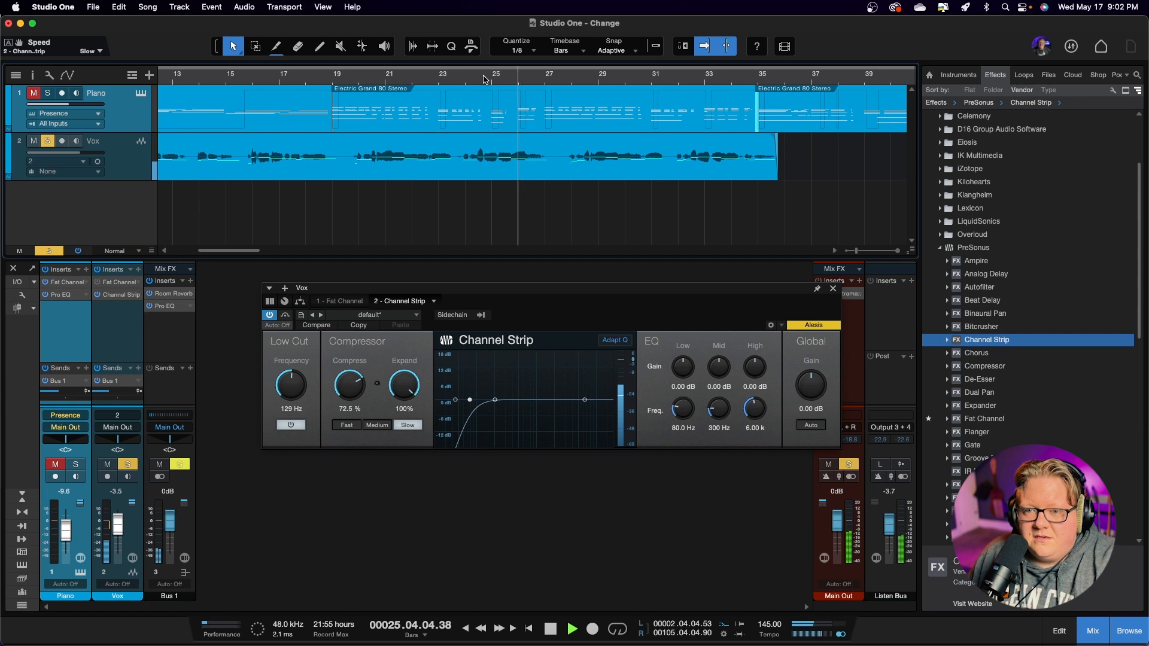
pyautogui.press('space')
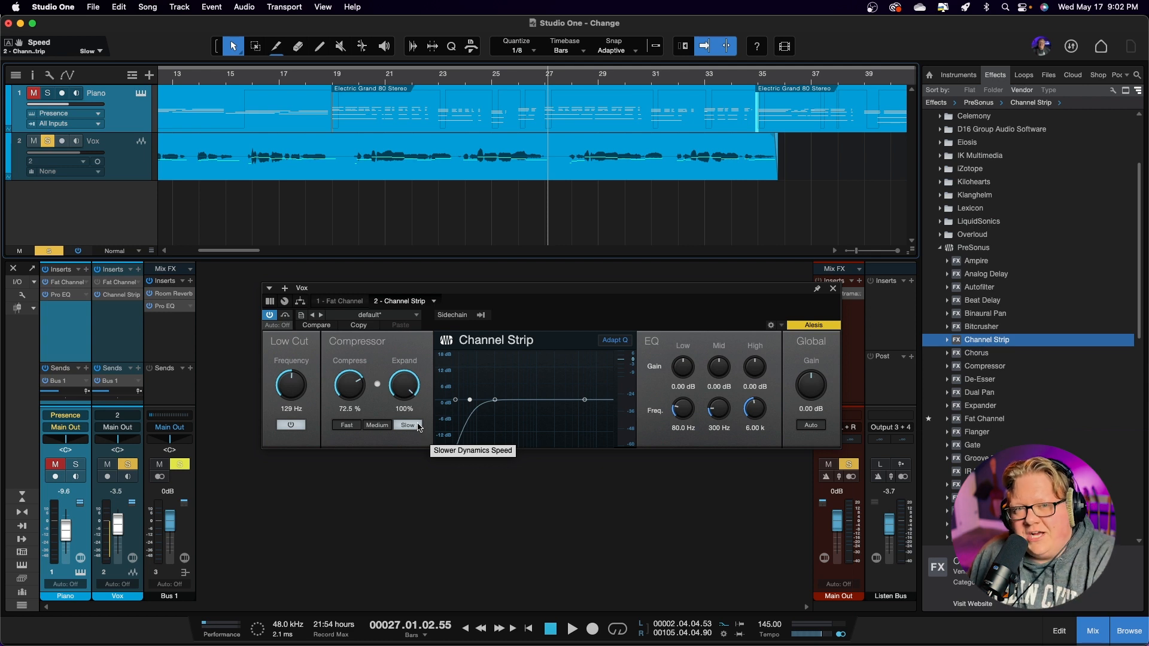
# Try the Medium compressor speed and listen to the vocal from about bar 28 to bar 31
pyautogui.click(377, 426)
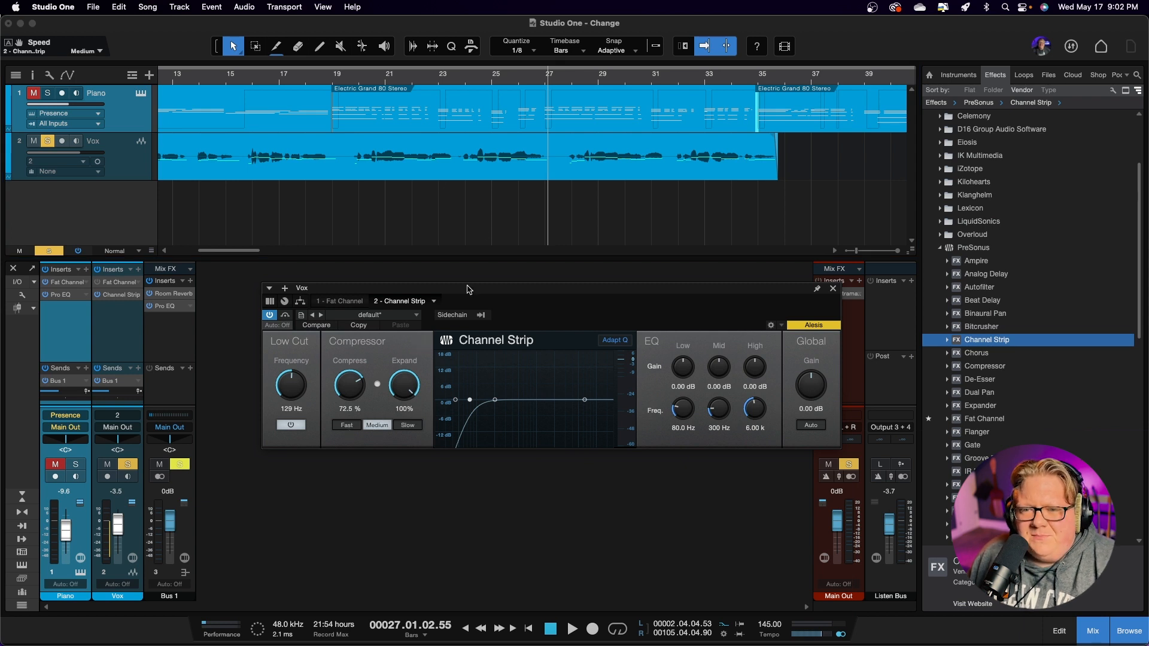
pyautogui.click(464, 76)
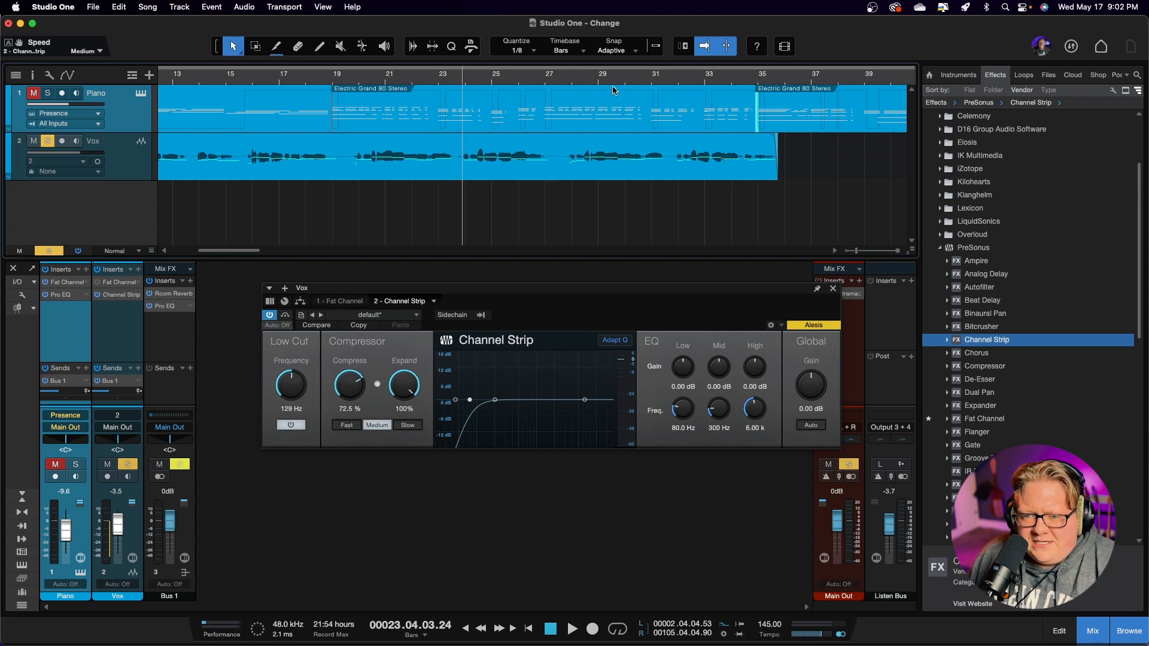
pyautogui.click(574, 78)
pyautogui.press('space')
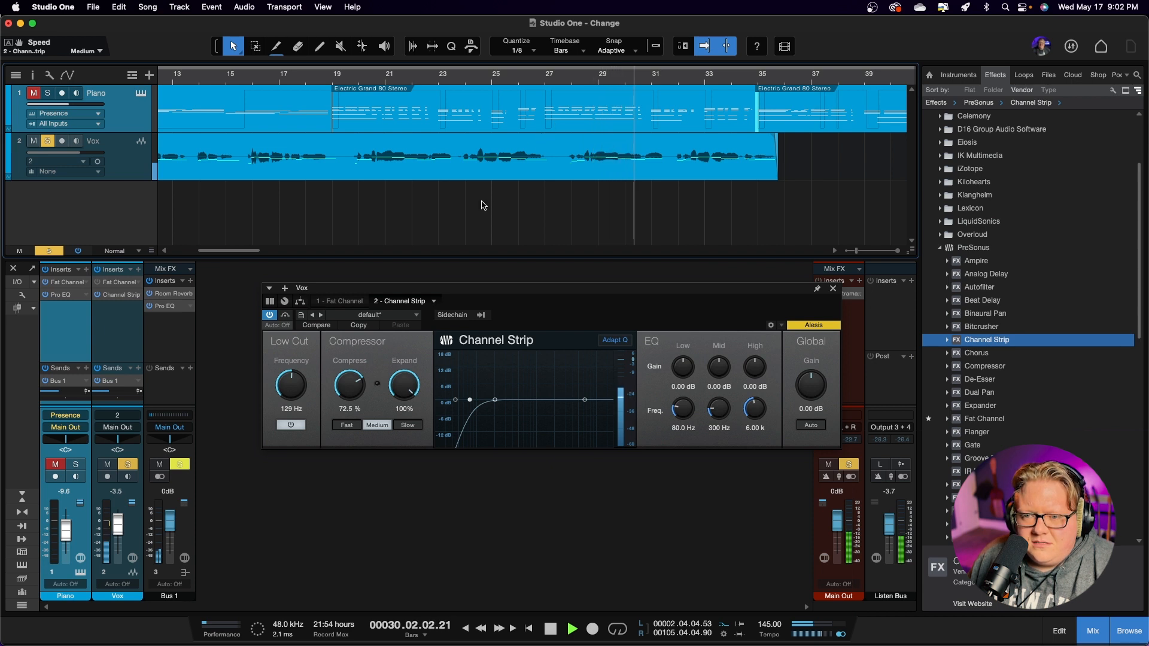
pyautogui.press('space')
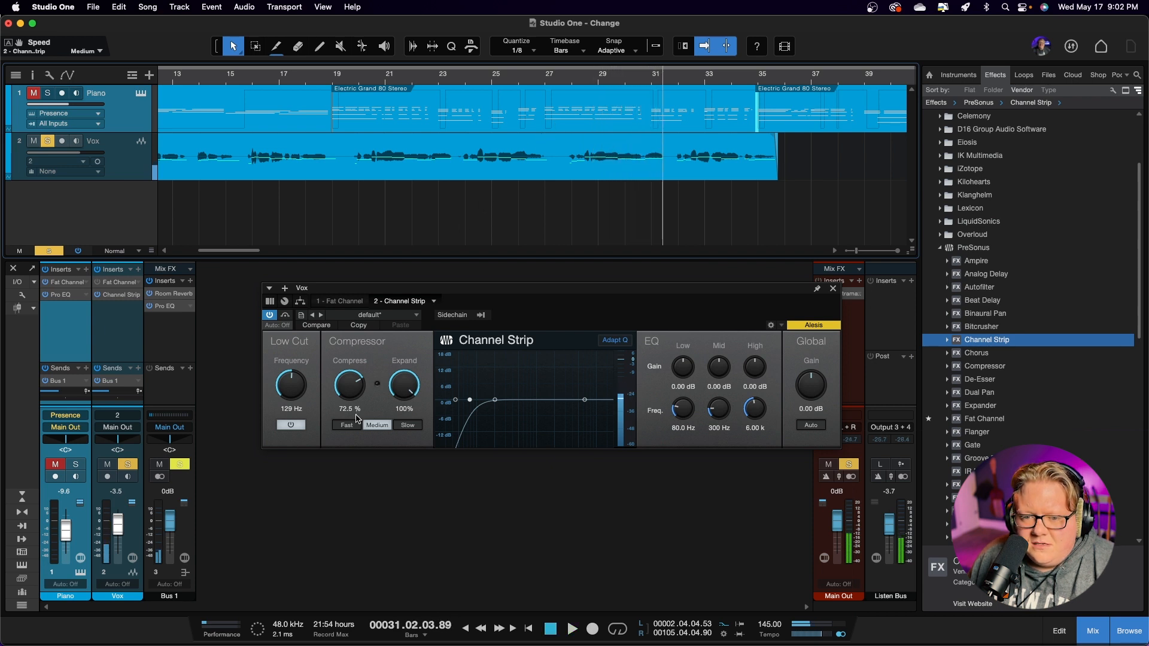
# Set Expand to 26 % and the compressor speed to Fast, and play the vocal from about bar 25 to bar 27
pyautogui.moveTo(407, 385); pyautogui.dragTo(397, 467)
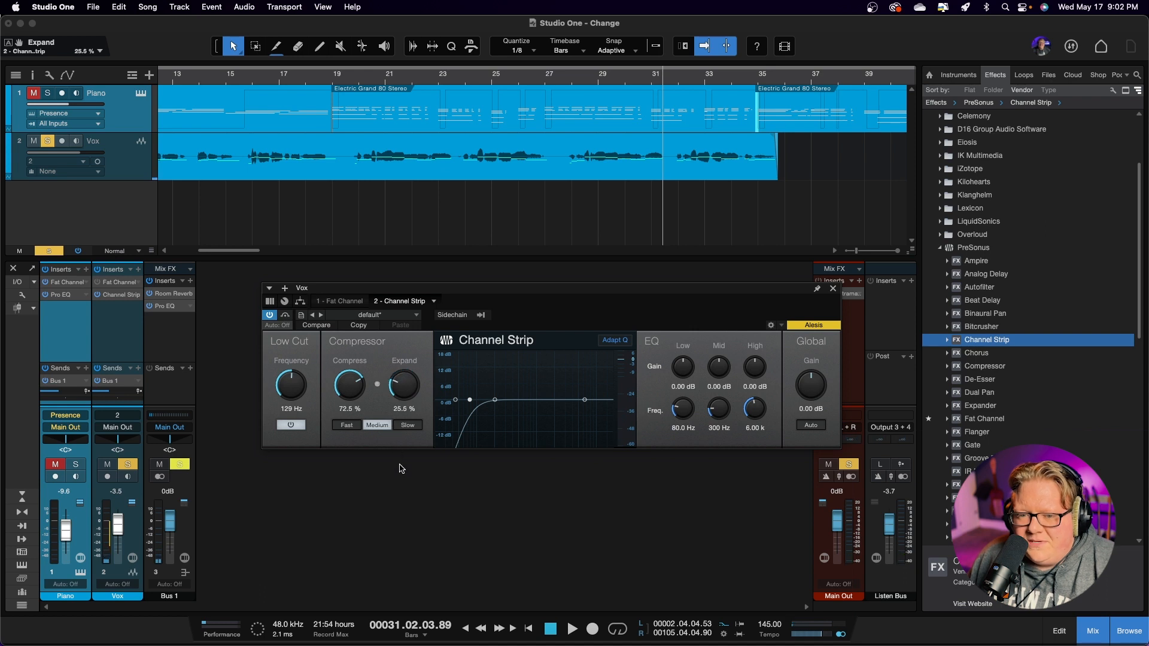
pyautogui.click(347, 425)
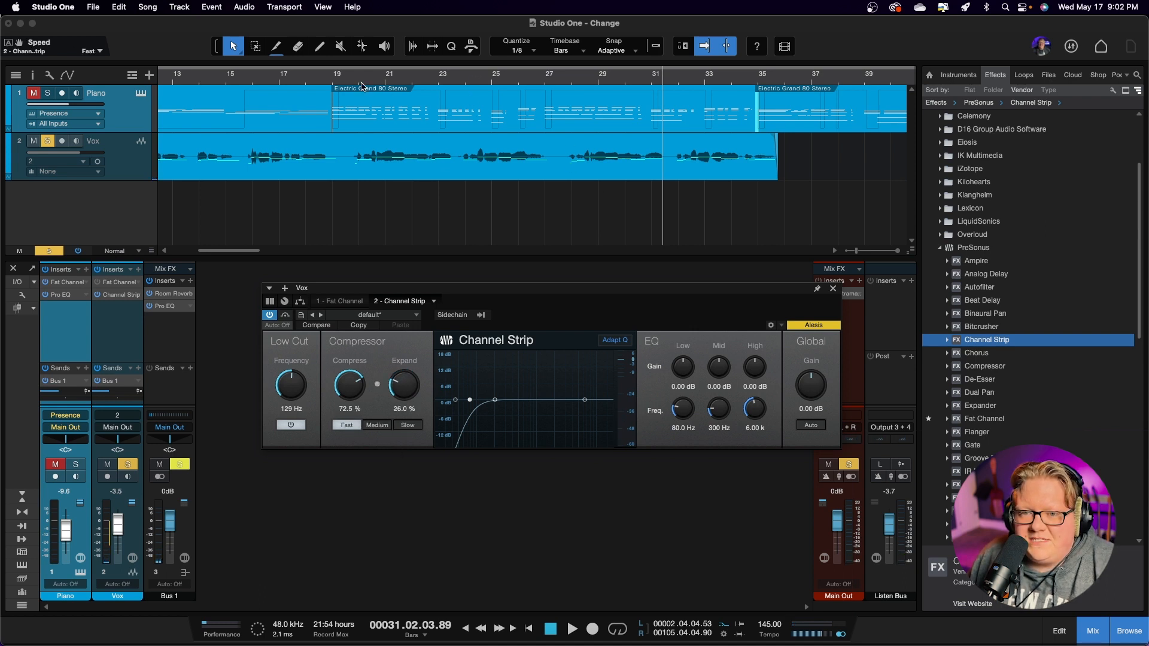
pyautogui.click(490, 77)
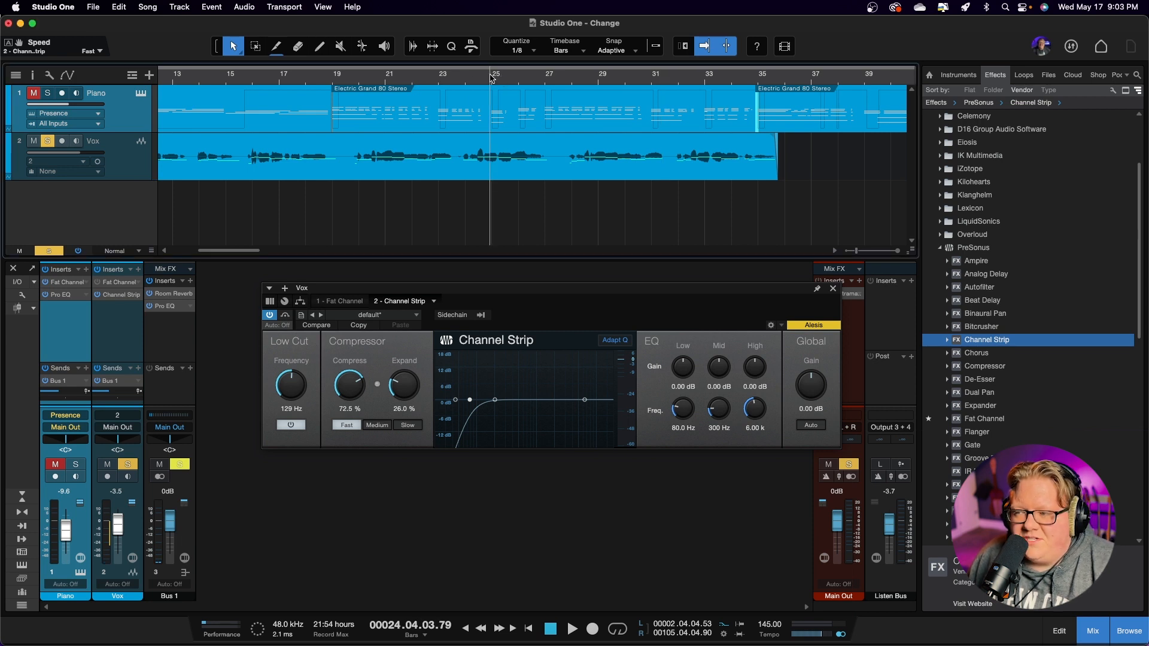
pyautogui.press('space')
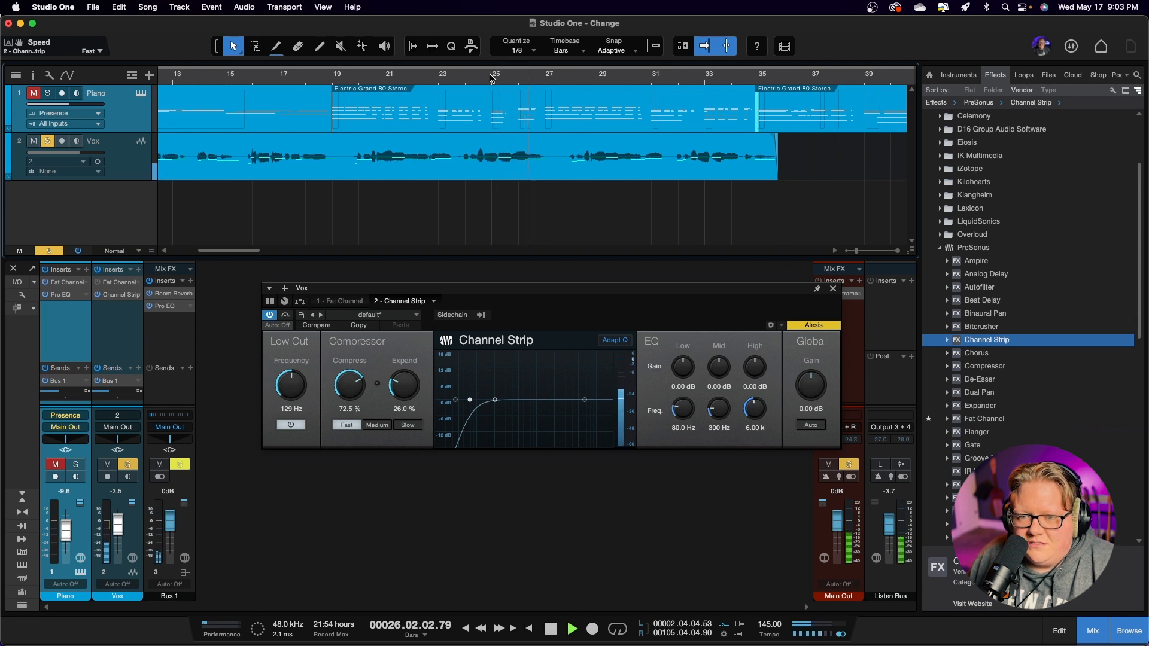
pyautogui.press('space')
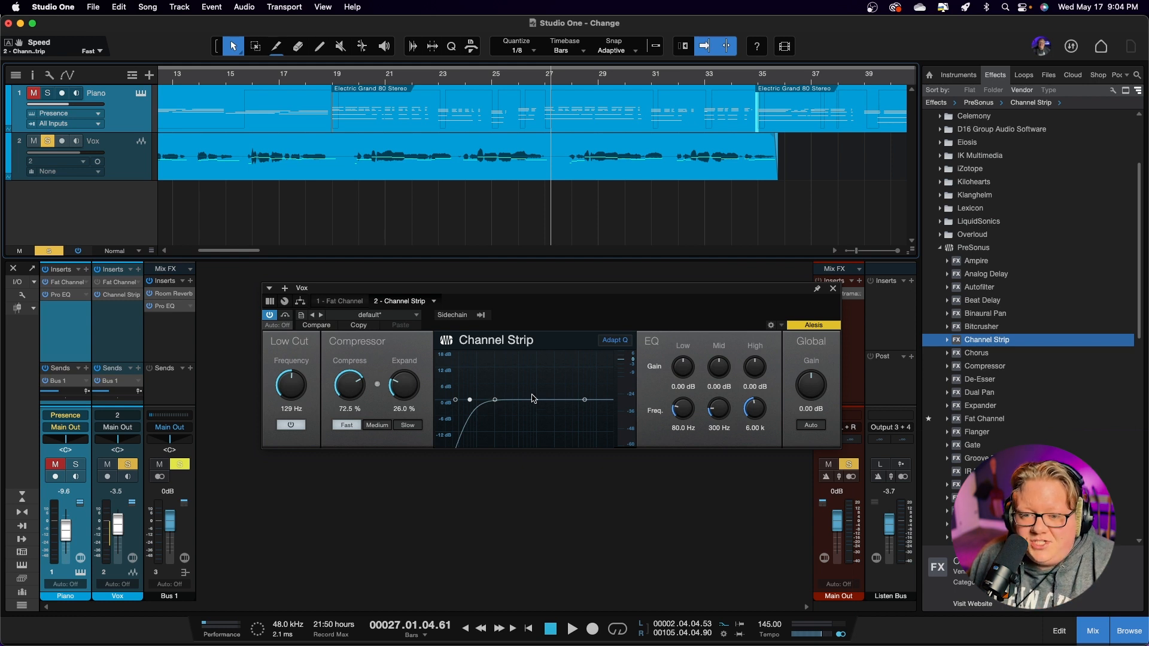
# Set the Channel Strip EQ frequencies to 513 Hz for Low, 1.83 kHz for Mid and 7.09 kHz for High
pyautogui.moveTo(683, 412); pyautogui.dragTo(695, 351)
pyautogui.moveTo(726, 410); pyautogui.dragTo(720, 397)
pyautogui.moveTo(724, 375); pyautogui.dragTo(727, 364)
pyautogui.moveTo(755, 405); pyautogui.dragTo(749, 390)
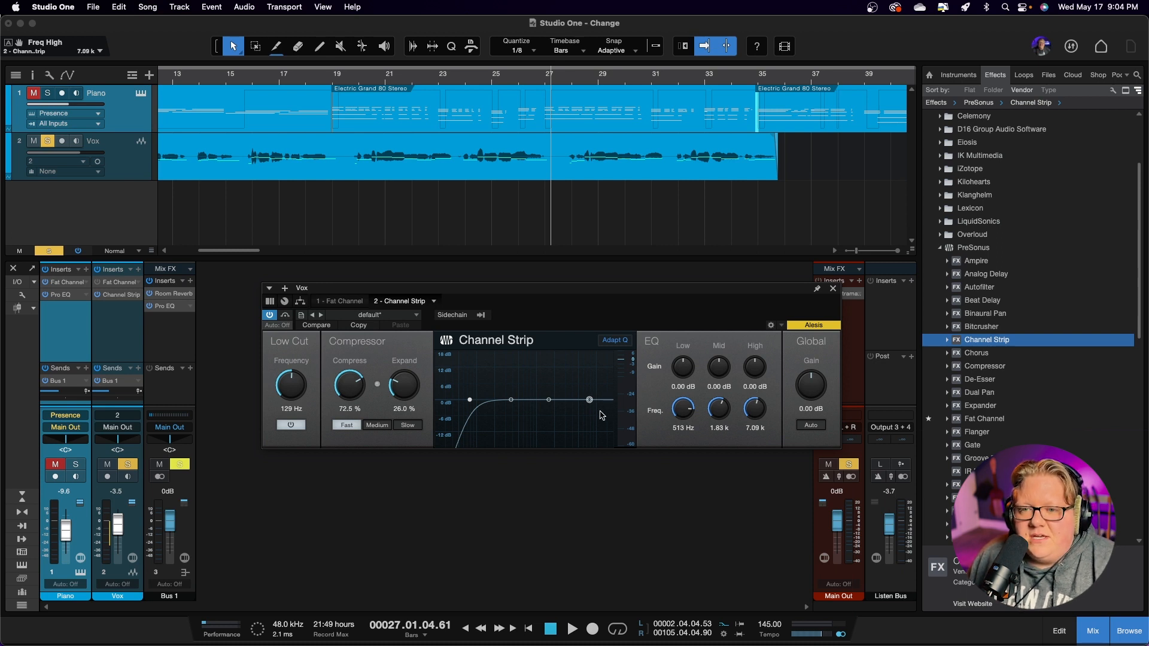
# During playback from bar 19, set the EQ gains to -0.72 dB Low, -0.90 dB Mid and 0.72 dB High
pyautogui.click(353, 78)
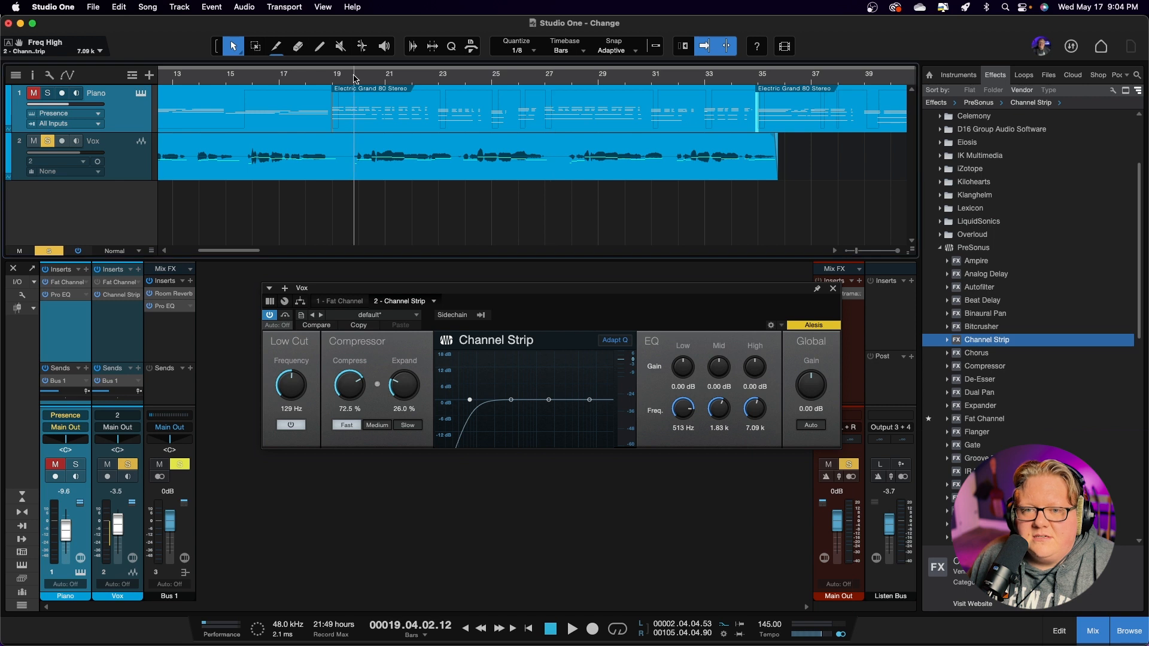
pyautogui.press('space')
pyautogui.moveTo(683, 368); pyautogui.dragTo(751, 366)
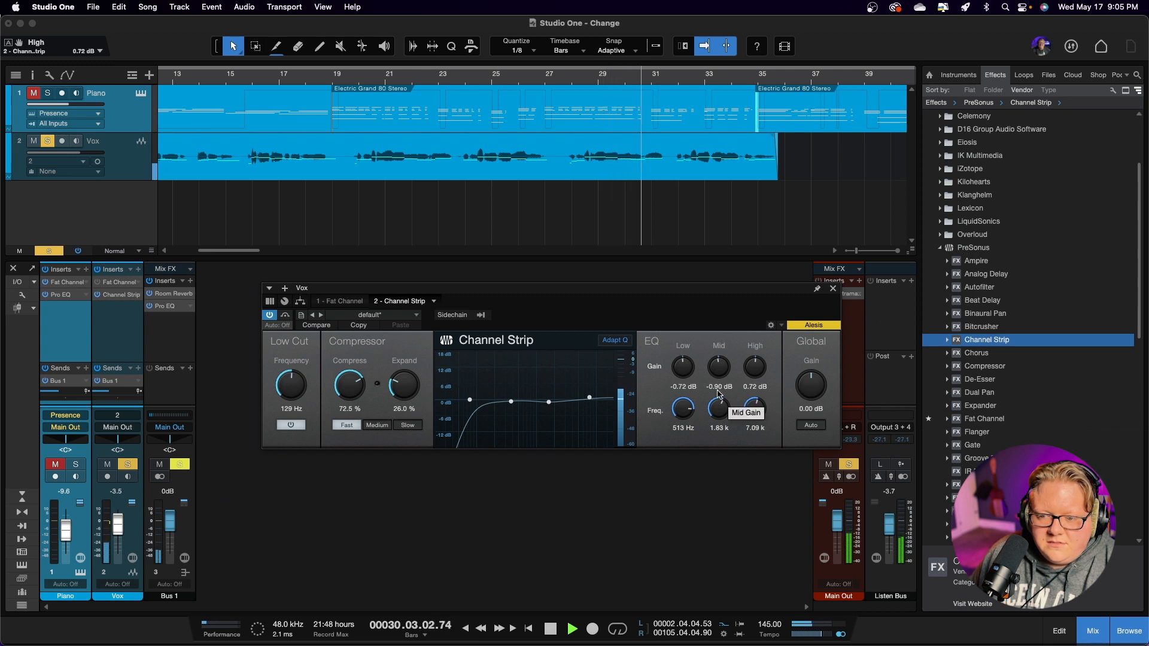
pyautogui.press('space')
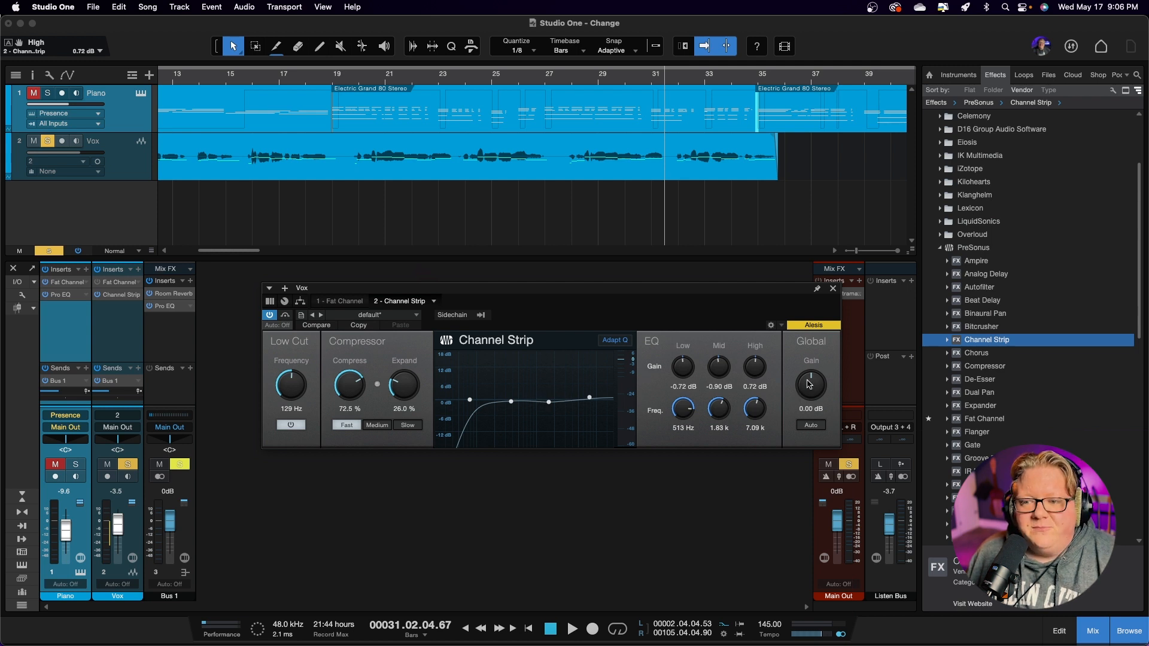
# Play from bar 19, take the Vox track out of solo and set the Channel Strip's Global gain to 0.84 dB against the piano
pyautogui.click(339, 76)
pyautogui.press('space')
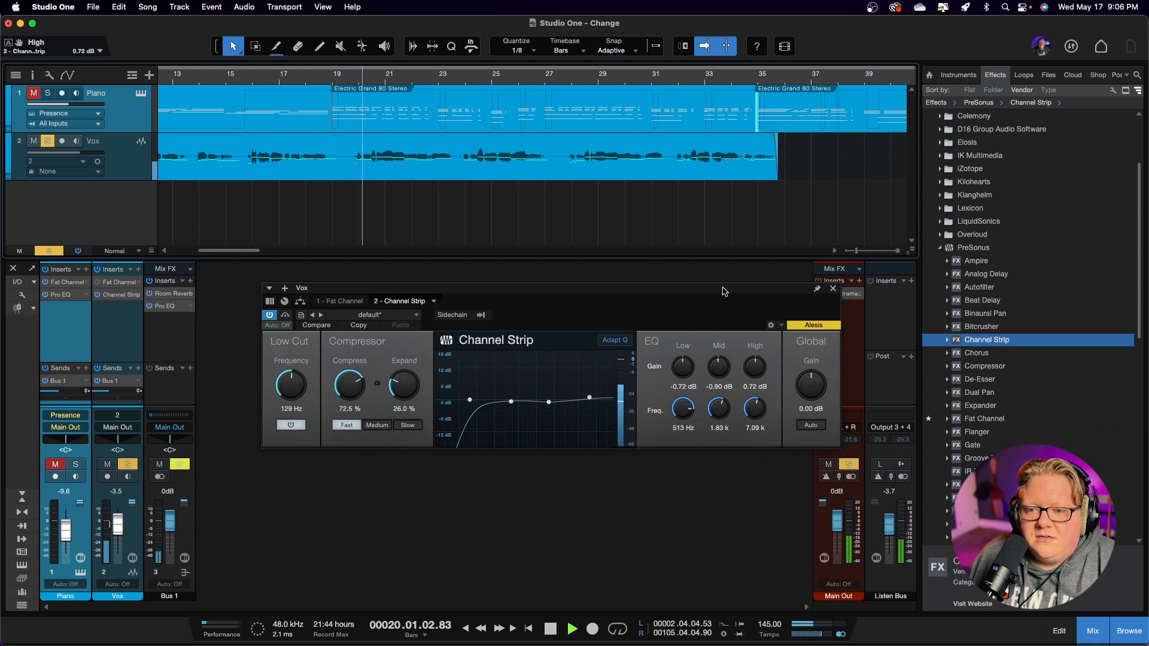
pyautogui.click(128, 465)
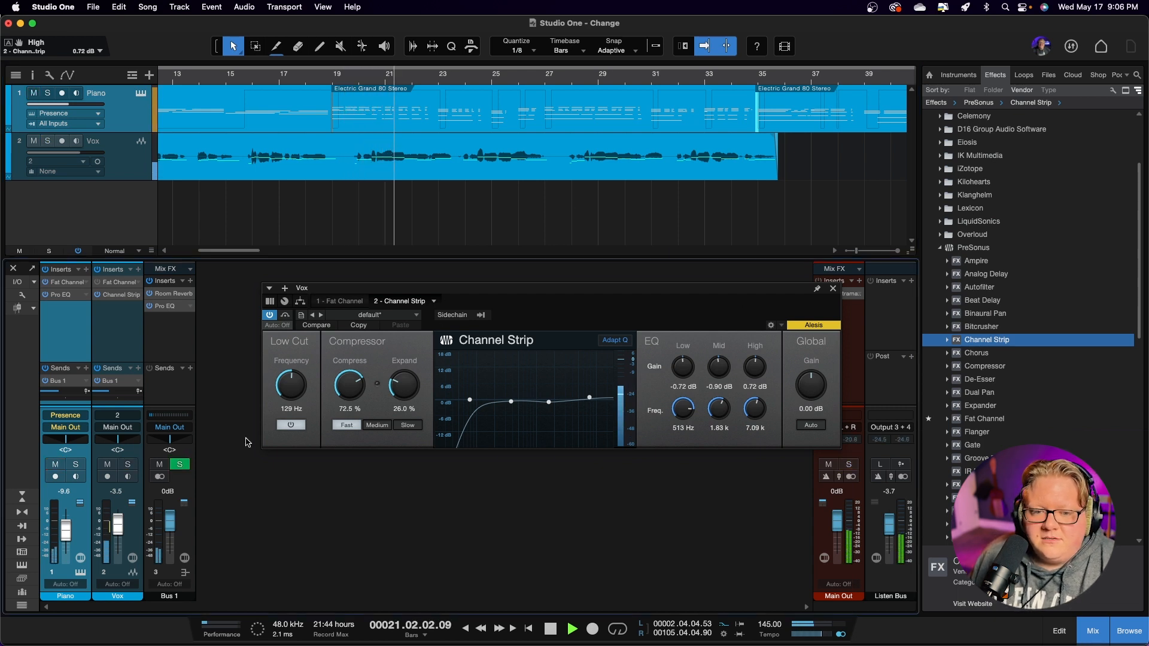
pyautogui.moveTo(810, 392); pyautogui.dragTo(810, 386)
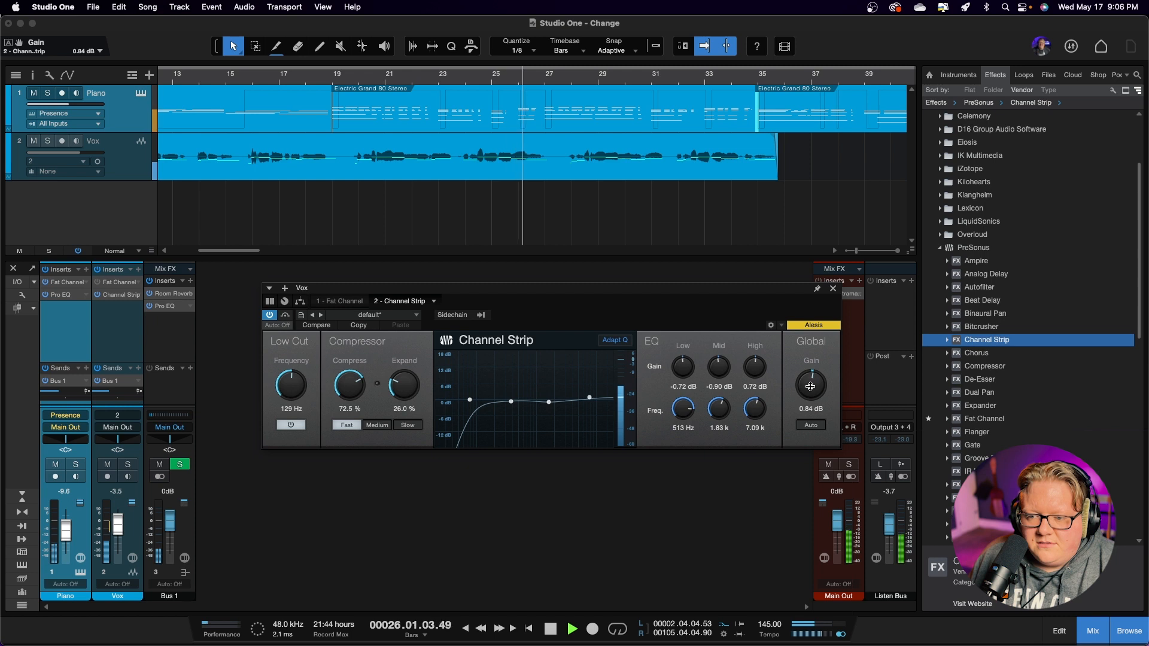
pyautogui.moveTo(810, 387); pyautogui.dragTo(809, 386)
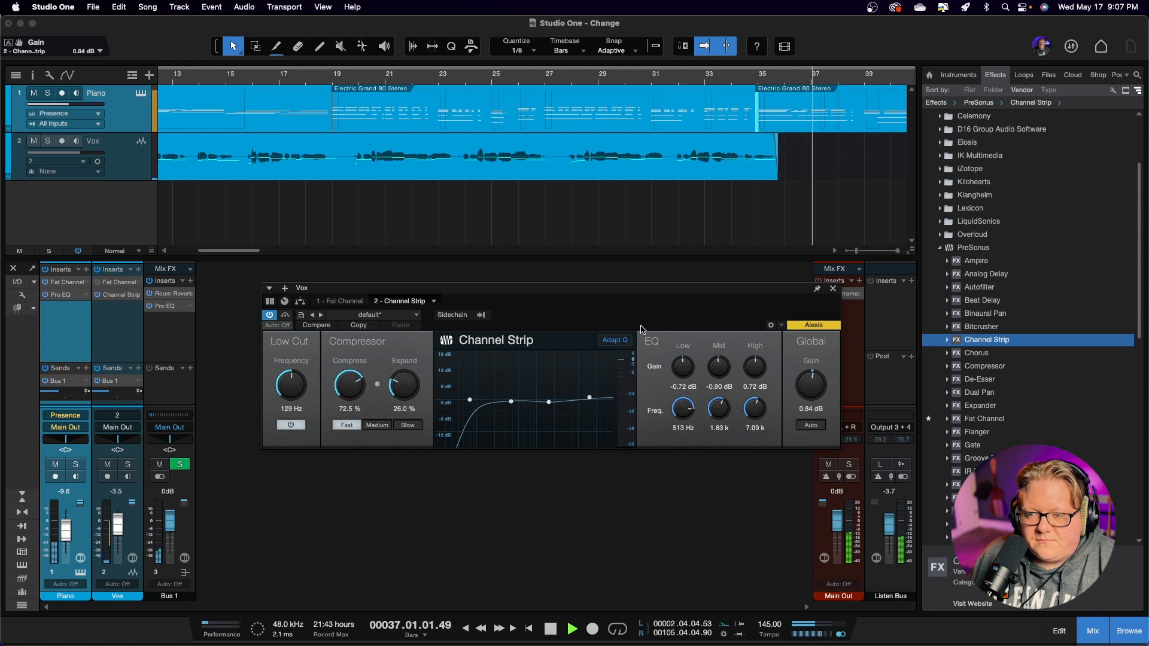
pyautogui.press('space')
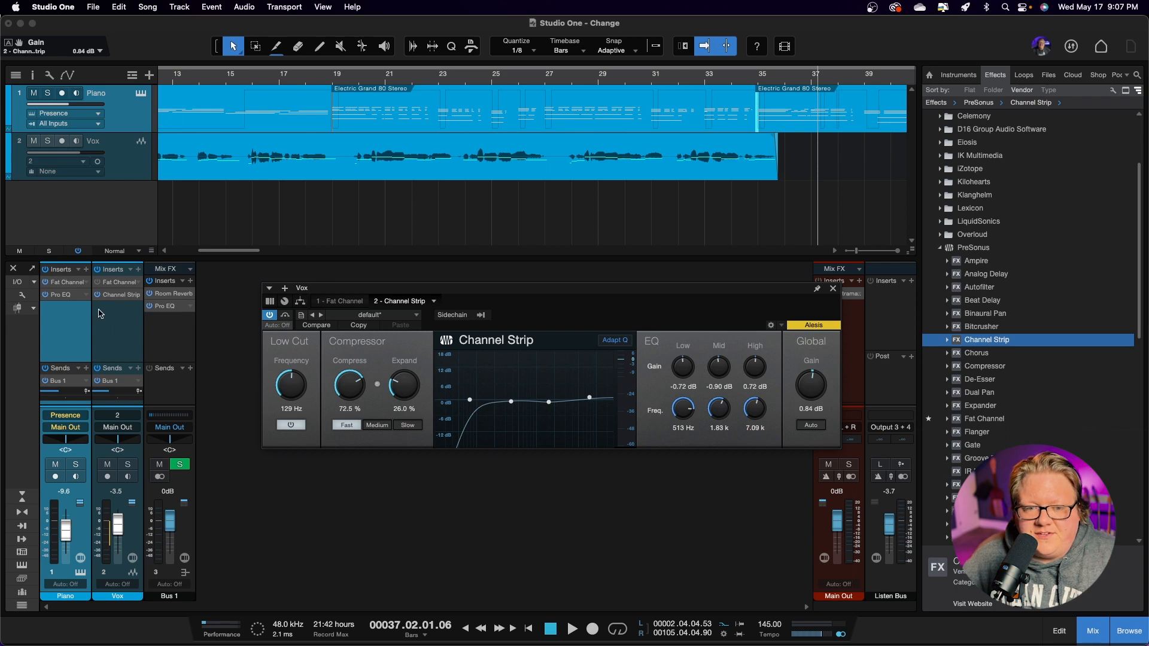
# Look over the Piano track's Fat Channel XT settings and close its window
pyautogui.click(64, 284)
pyautogui.click(66, 286)
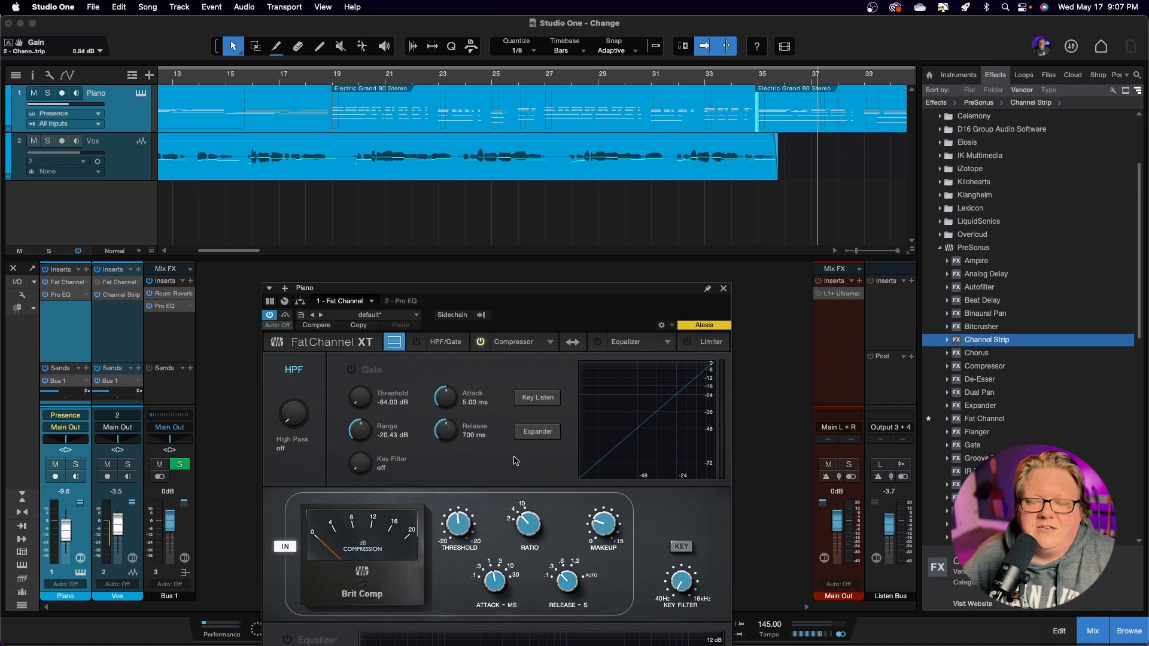
pyautogui.click(723, 288)
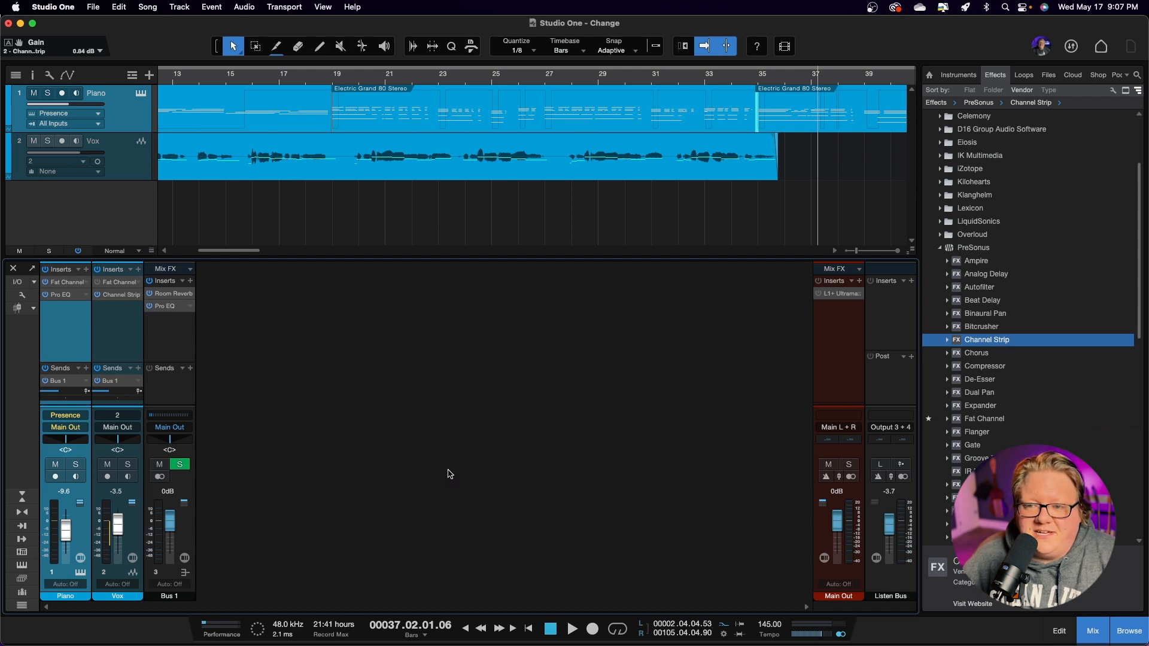
# Reopen the Vox track's Channel Strip and show the effect's Vocals presets in the effects browser
pyautogui.click(111, 295)
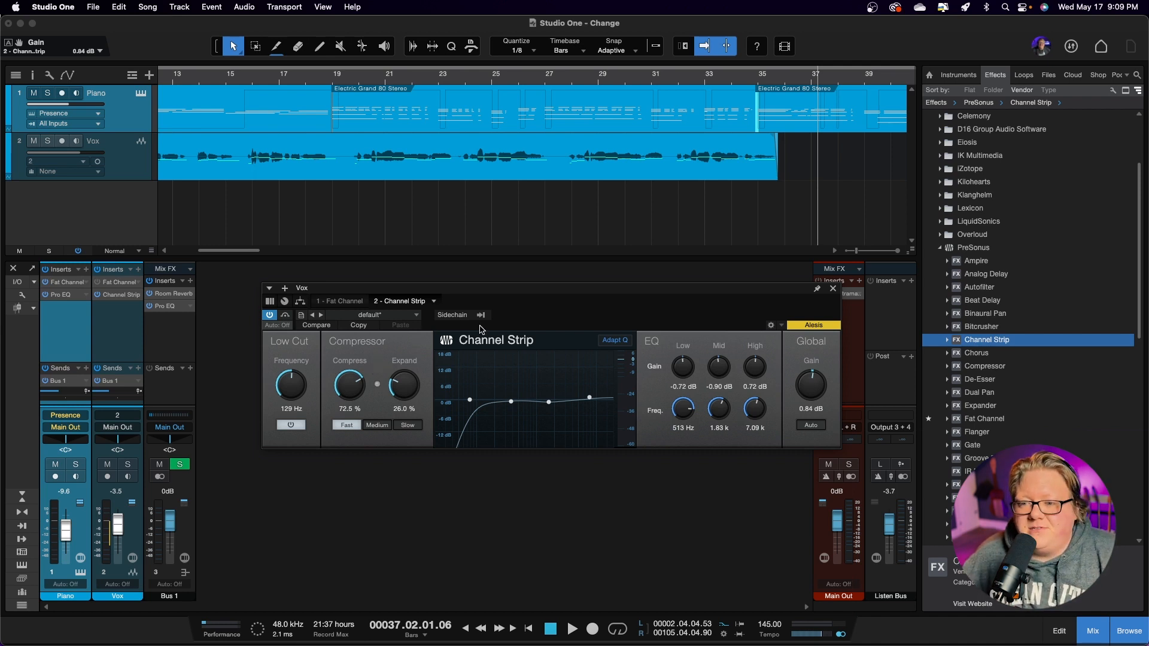
pyautogui.click(947, 340)
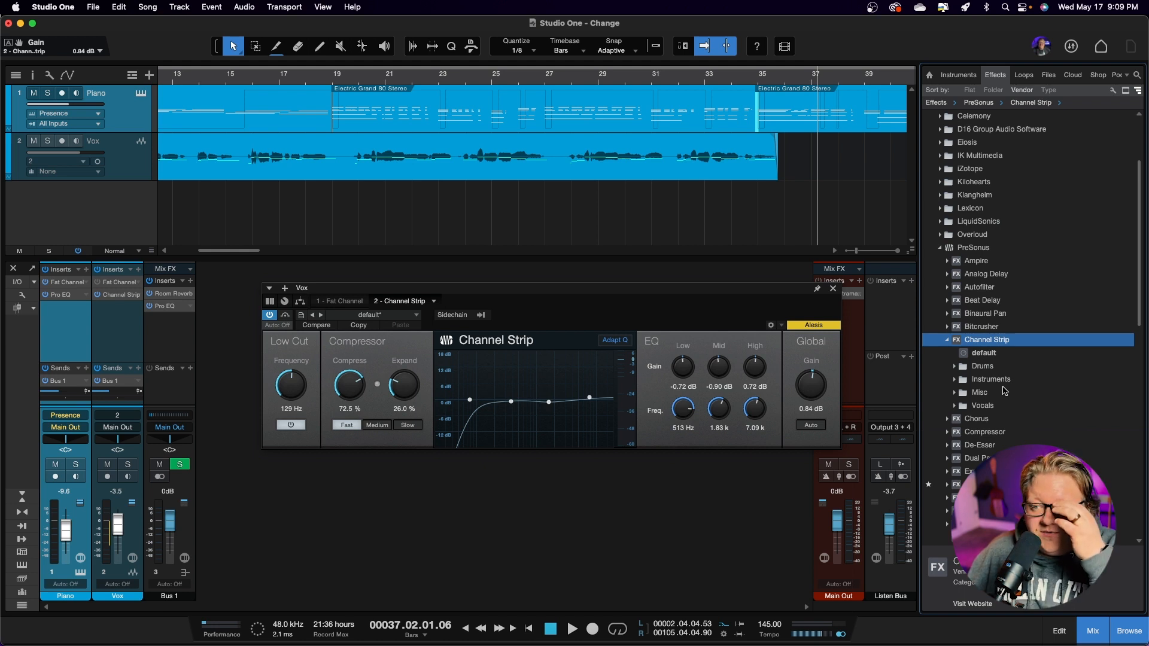
pyautogui.click(954, 407)
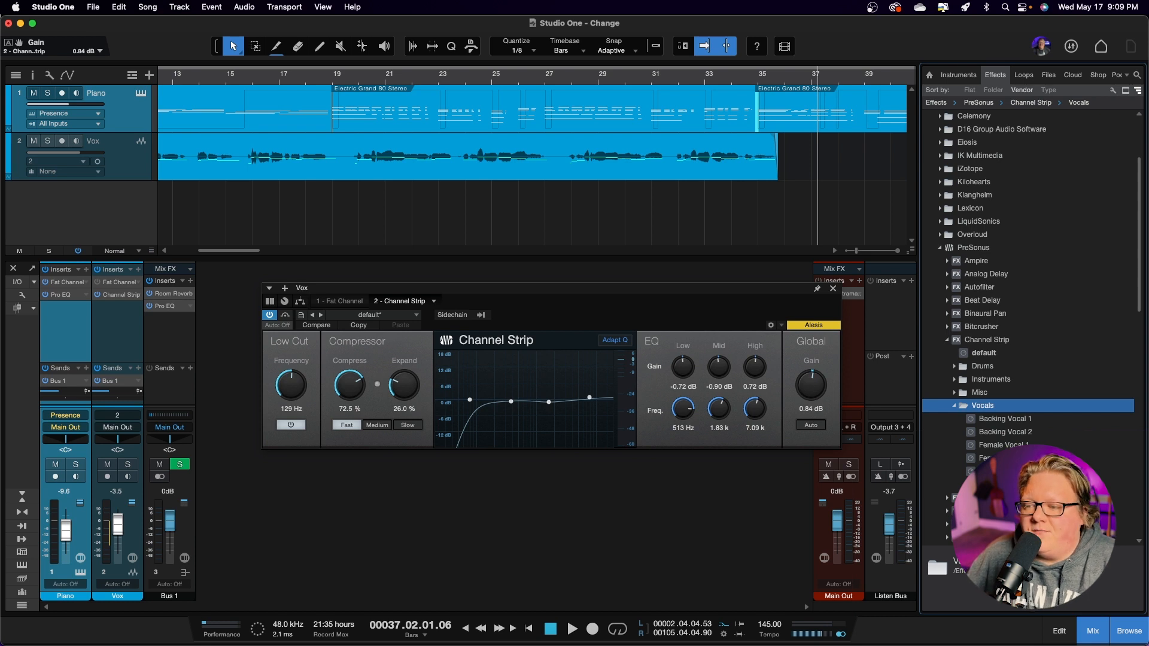
# Bypass the Vox track's Channel Strip and insert a second Channel Strip with the Male Vocal 2 preset
pyautogui.click(832, 288)
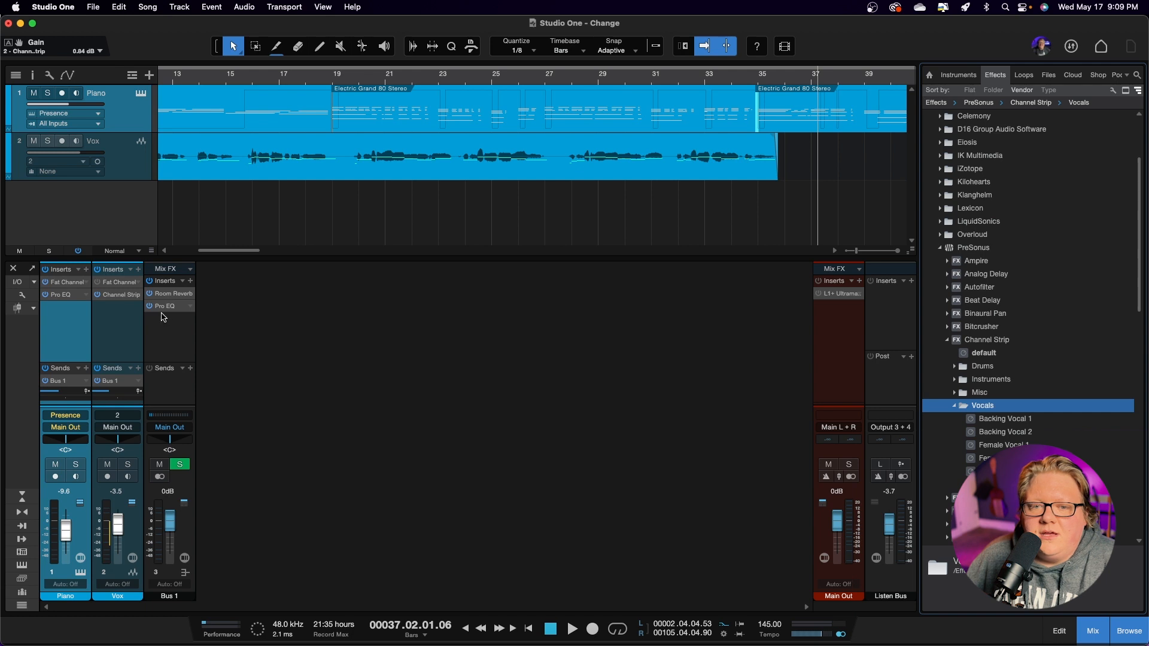
pyautogui.click(97, 295)
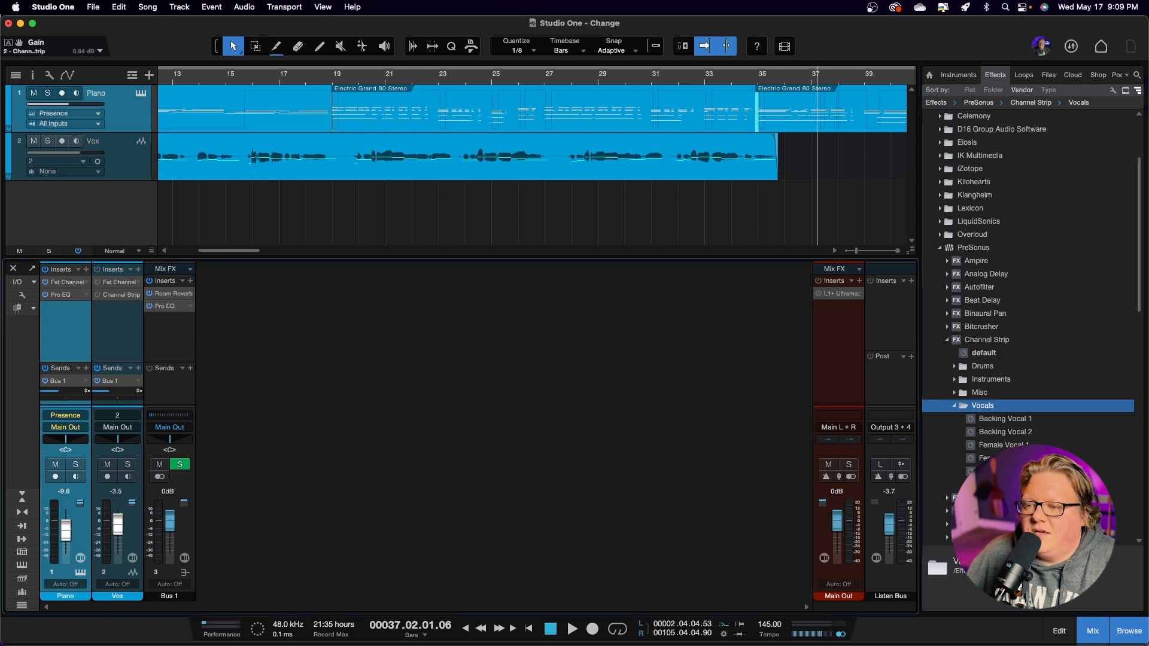
pyautogui.moveTo(981, 484); pyautogui.dragTo(106, 309)
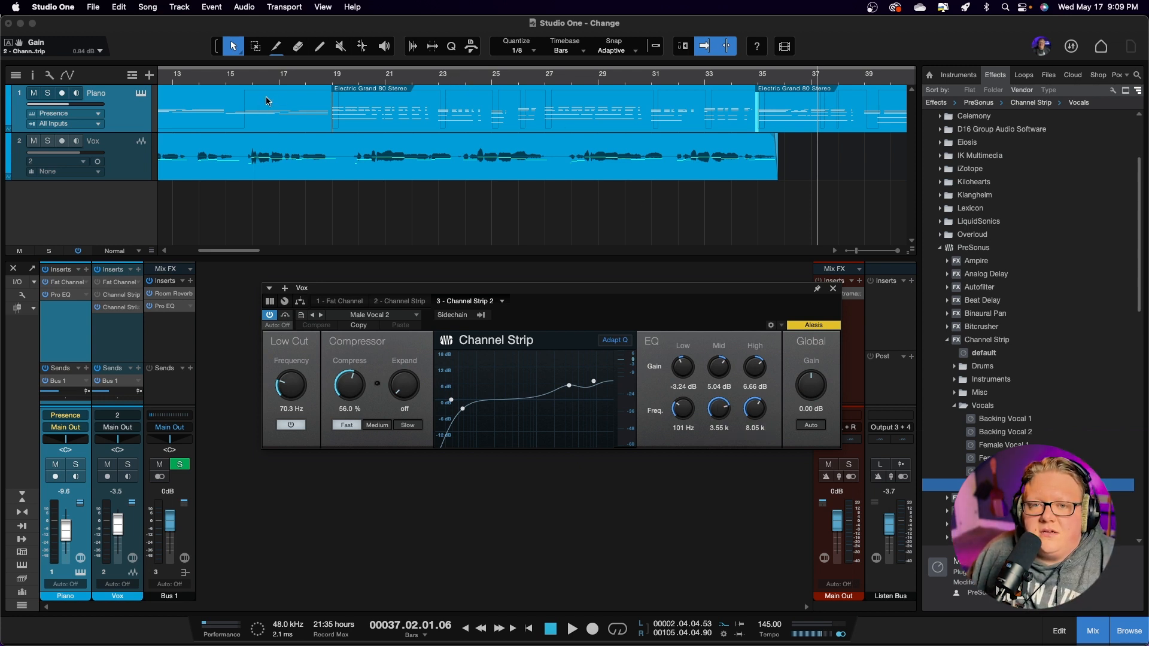
# Play the mix from about bar 20 to bar 26 to hear the Male Vocal 2 preset
pyautogui.click(360, 77)
pyautogui.press('space')
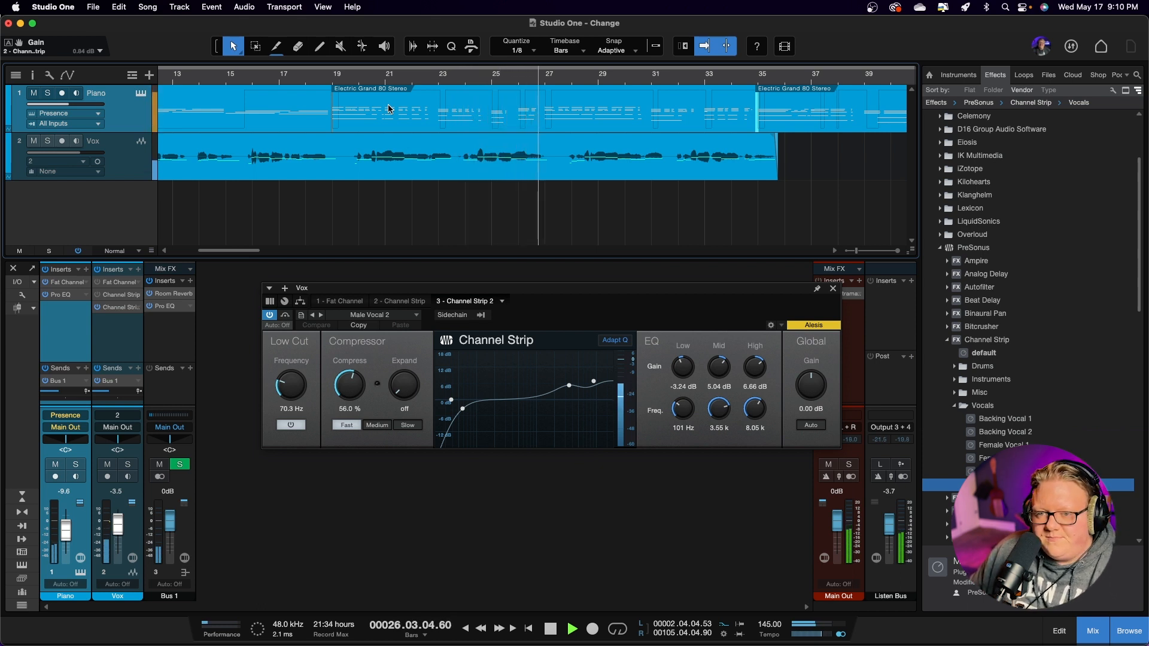
pyautogui.press('space')
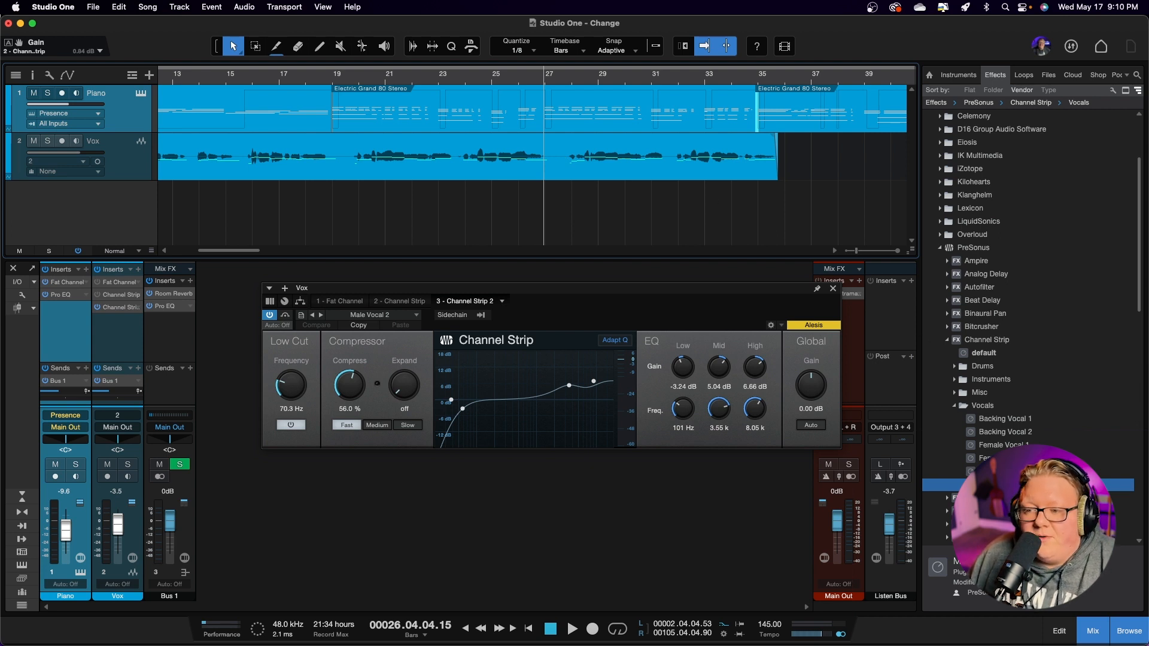
# Load the Male Vocal 1 preset into the Vox track's second Channel Strip and play the mix from bar 19 to bar 27
pyautogui.moveTo(993, 472); pyautogui.dragTo(121, 310)
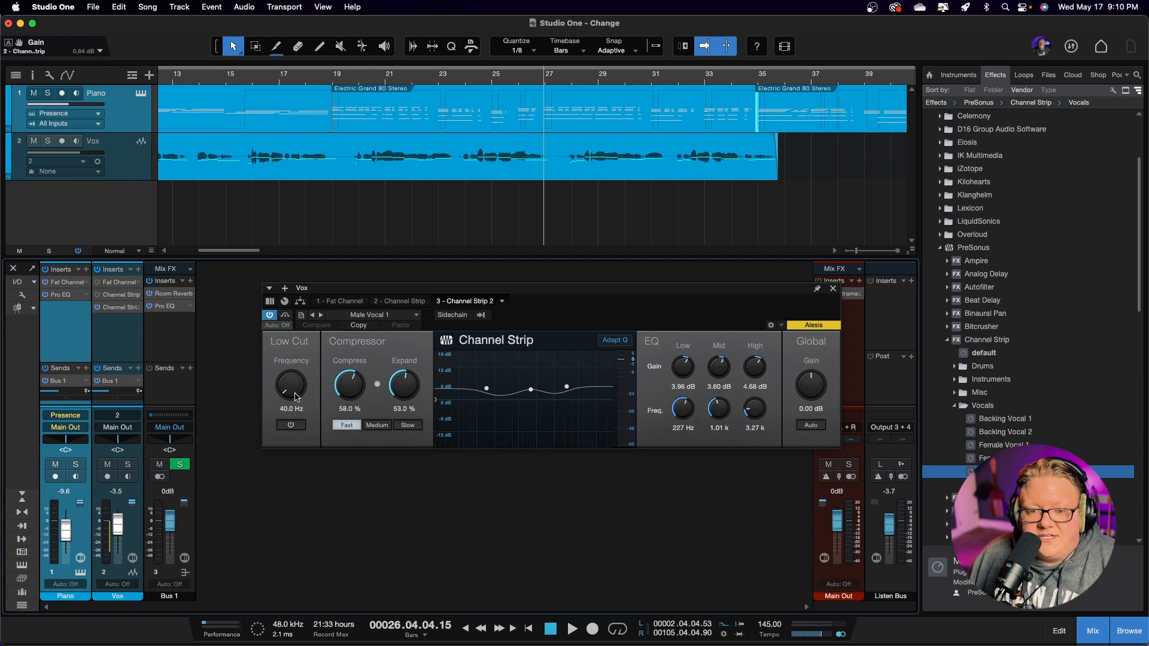
pyautogui.click(351, 82)
pyautogui.press('super+shift+p')
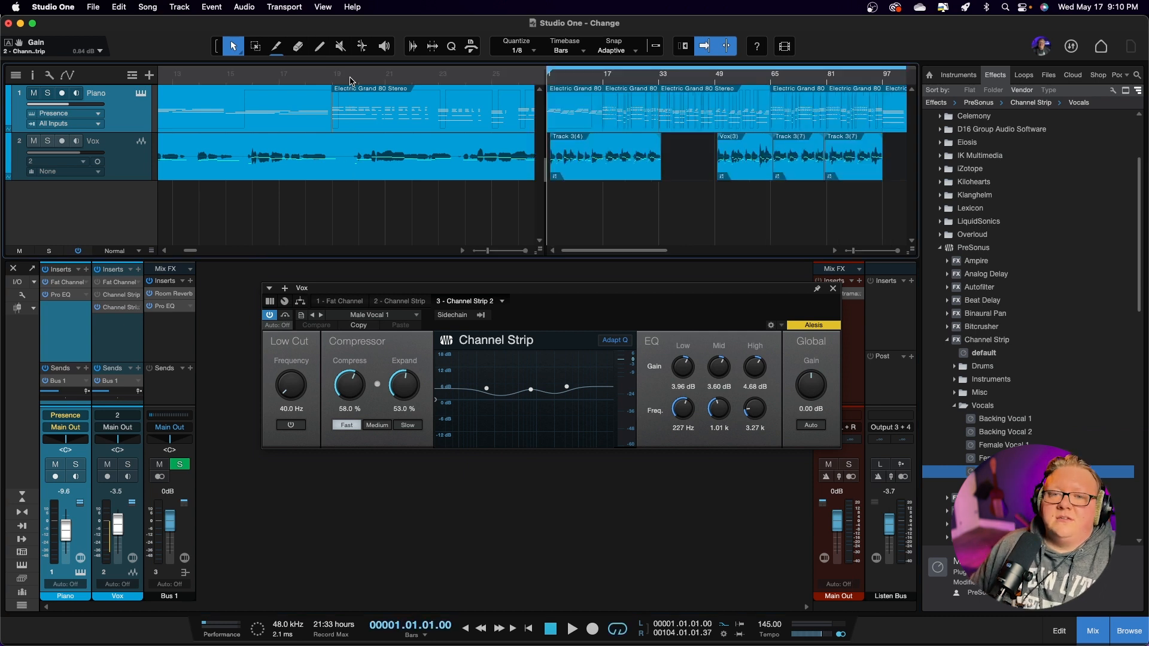
pyautogui.click(351, 81)
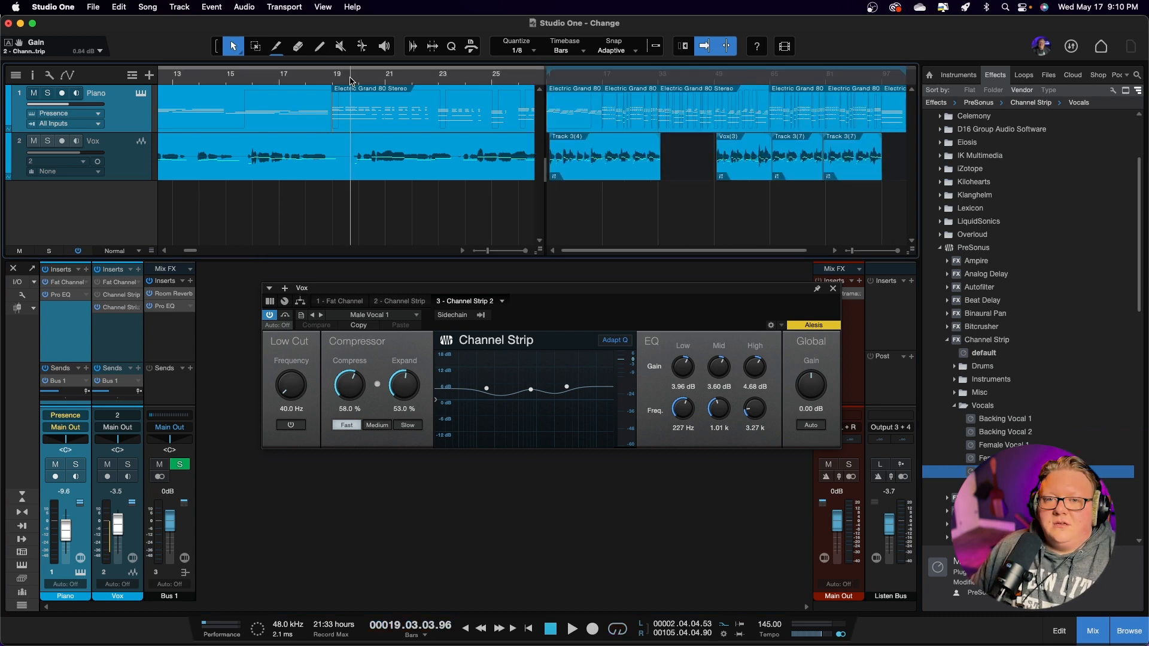
pyautogui.press('space')
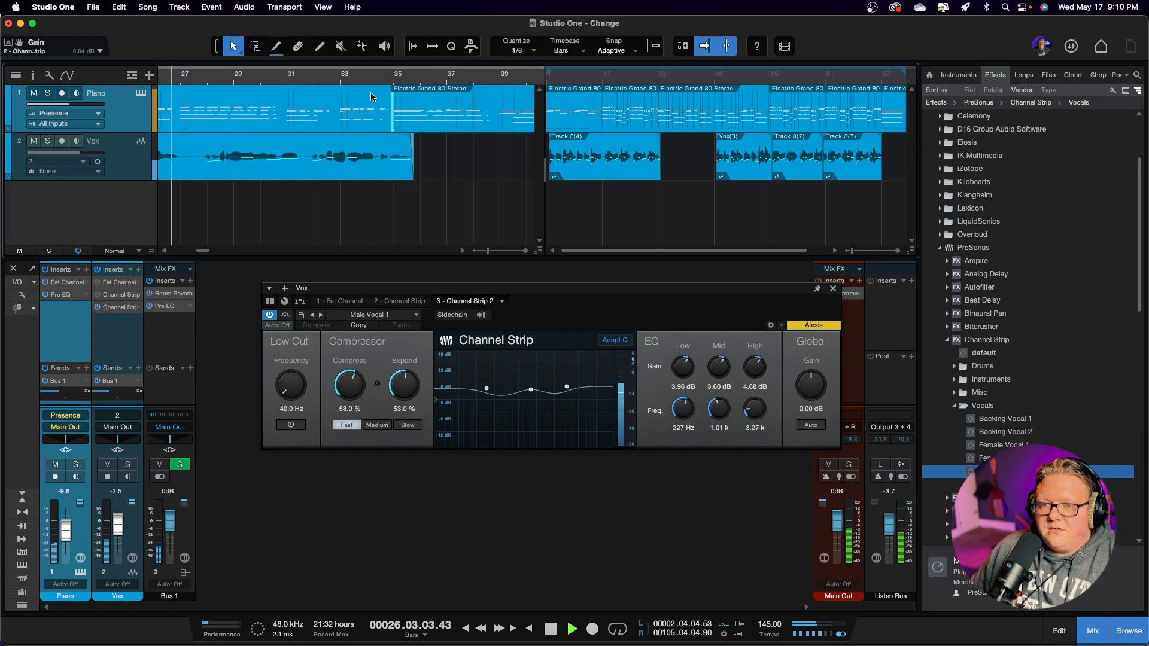
pyautogui.press('space')
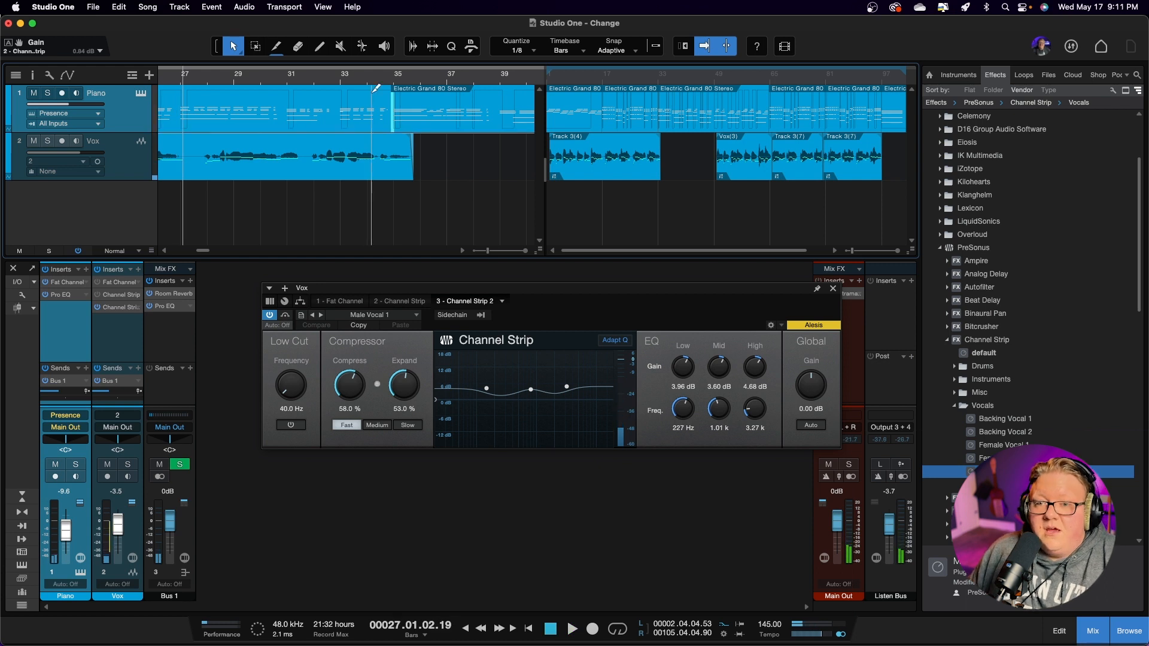
# Close the split arrangement view to return to a single timeline
pyautogui.press('super+z')
pyautogui.press('super+z')
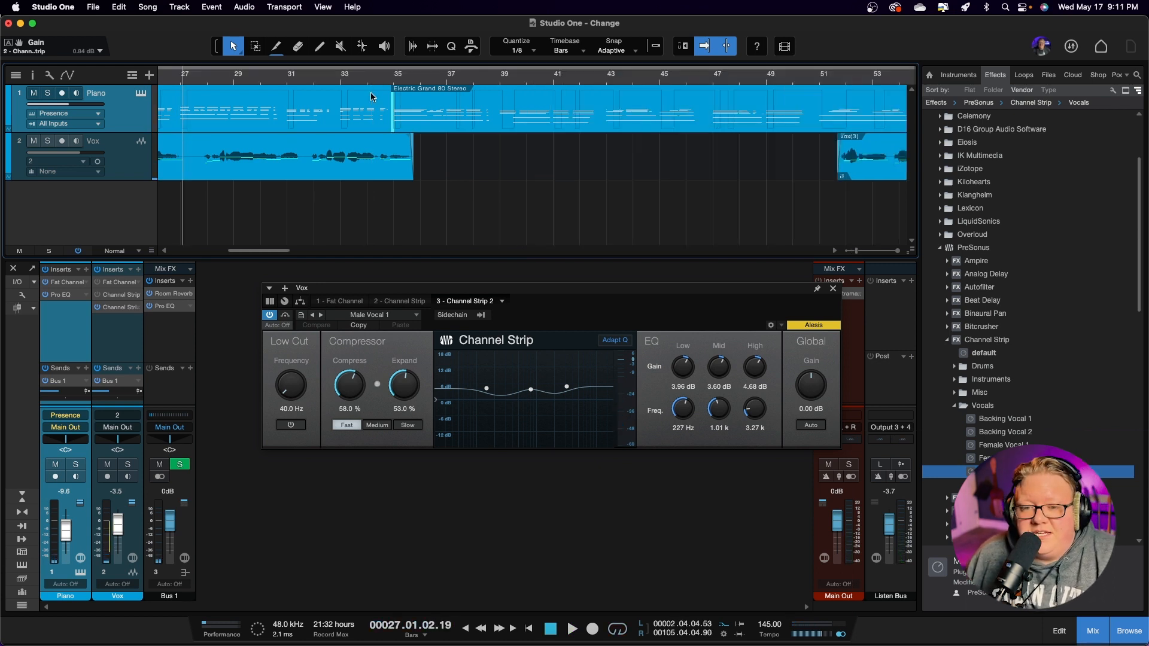